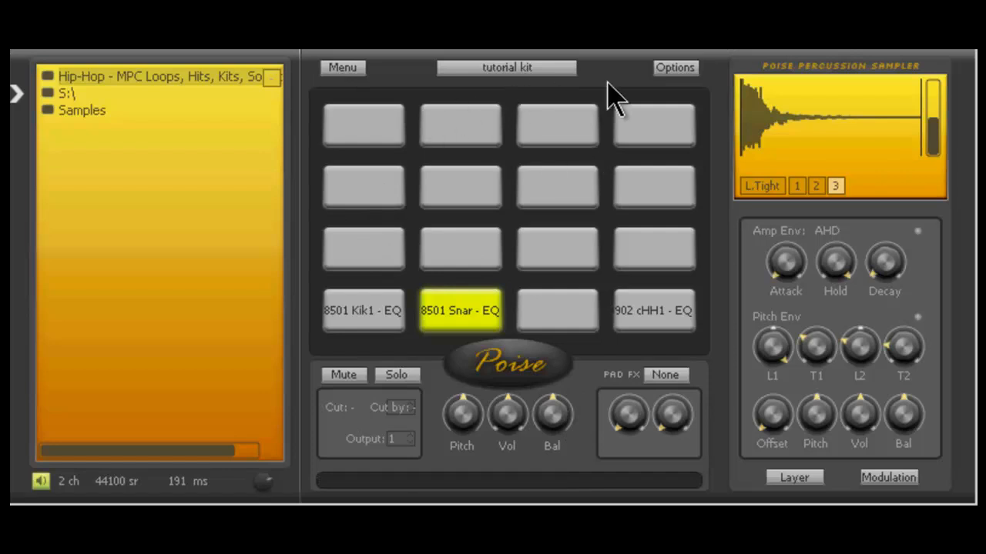
{"action": "left_click", "coordinate": [346, 69]}
{"action": "mouse_move", "coordinate": [370, 86]}
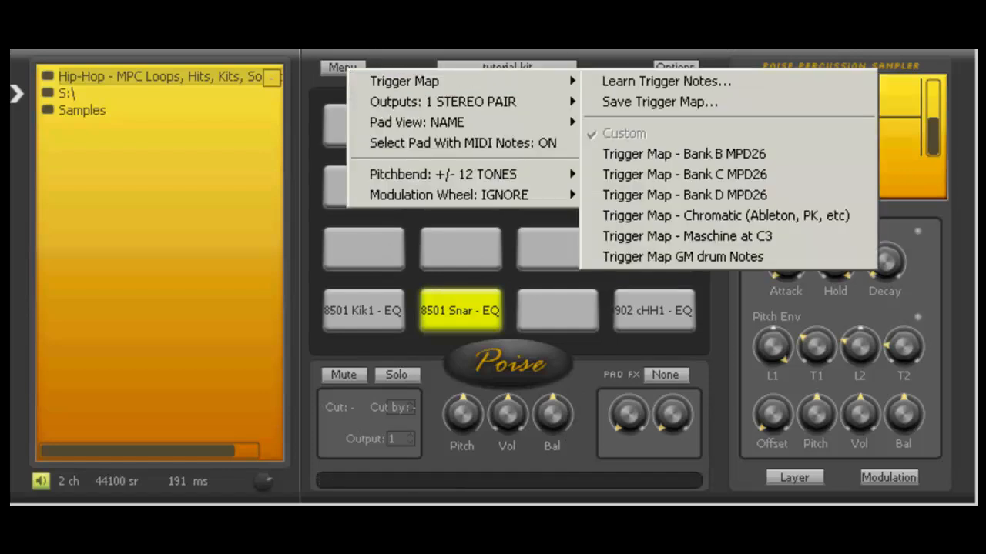
{"action": "left_click", "coordinate": [345, 86]}
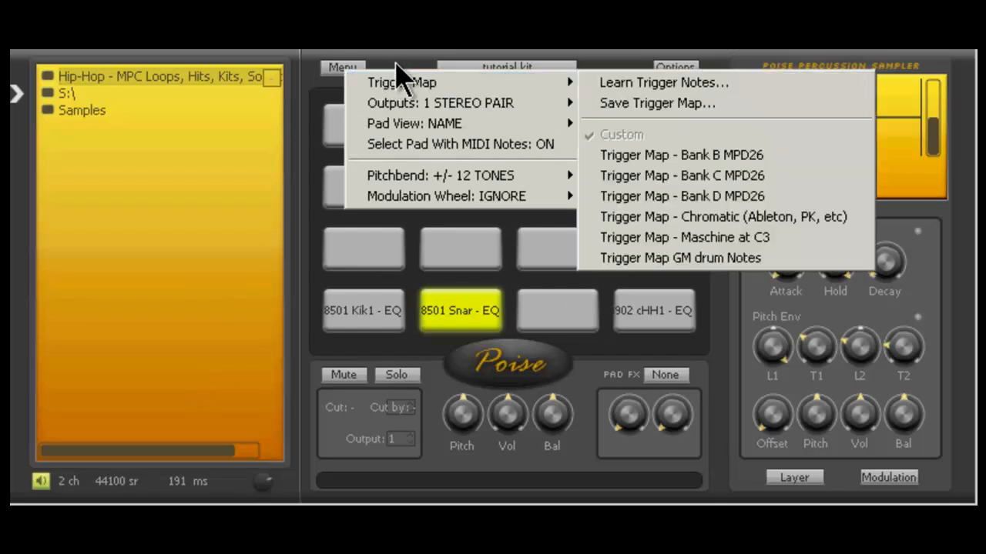
{"action": "left_click", "coordinate": [397, 61]}
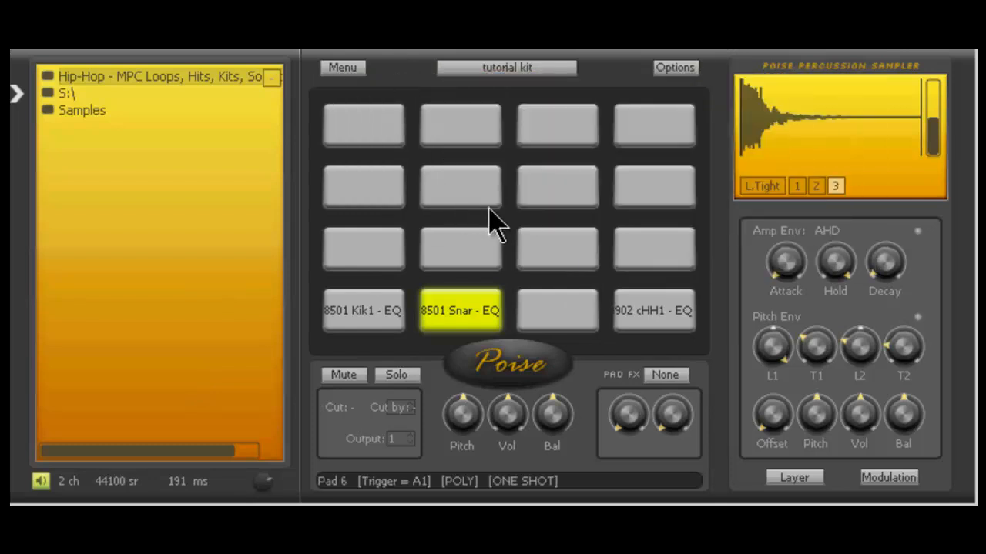
Step: Enter trigger-note learning, select each of the four bottom-row drum pads in turn, and leave learning mode
{"action": "right_click", "coordinate": [514, 182]}
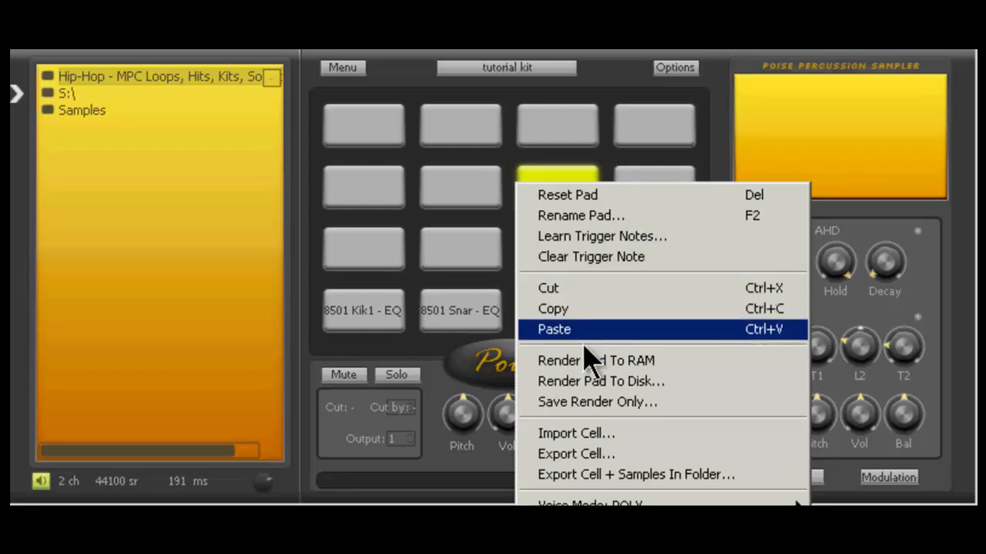
{"action": "left_click", "coordinate": [590, 239]}
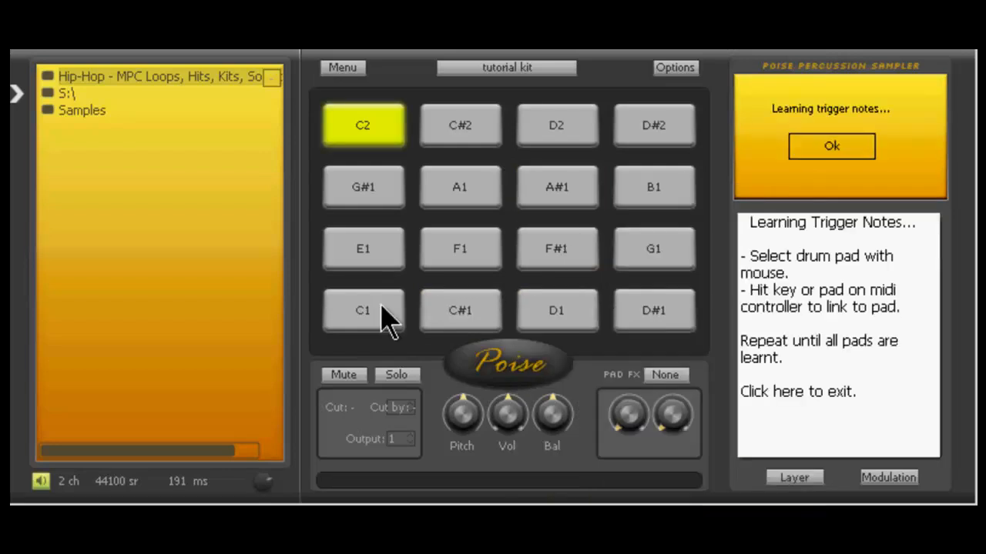
{"action": "left_click", "coordinate": [379, 321]}
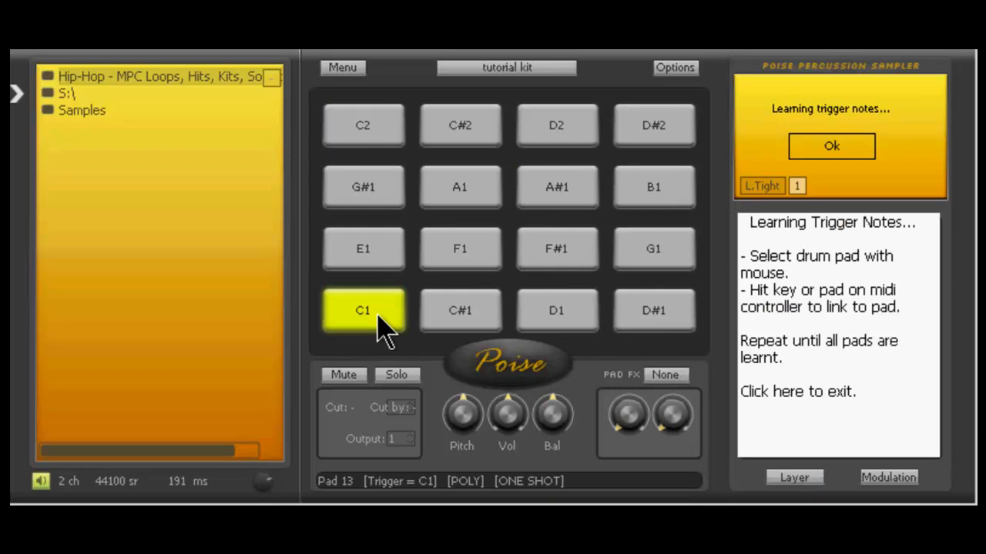
{"action": "left_click", "coordinate": [461, 326]}
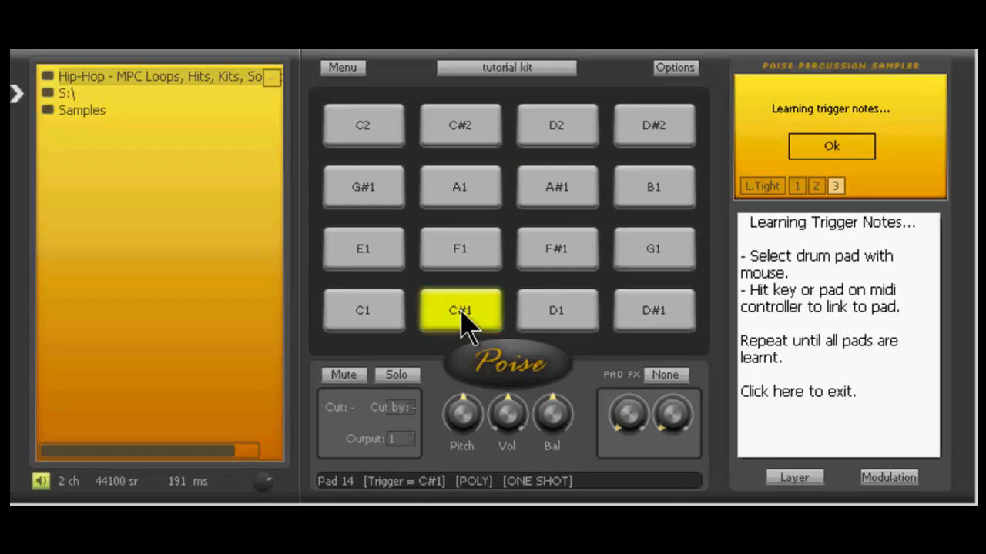
{"action": "left_click", "coordinate": [560, 324]}
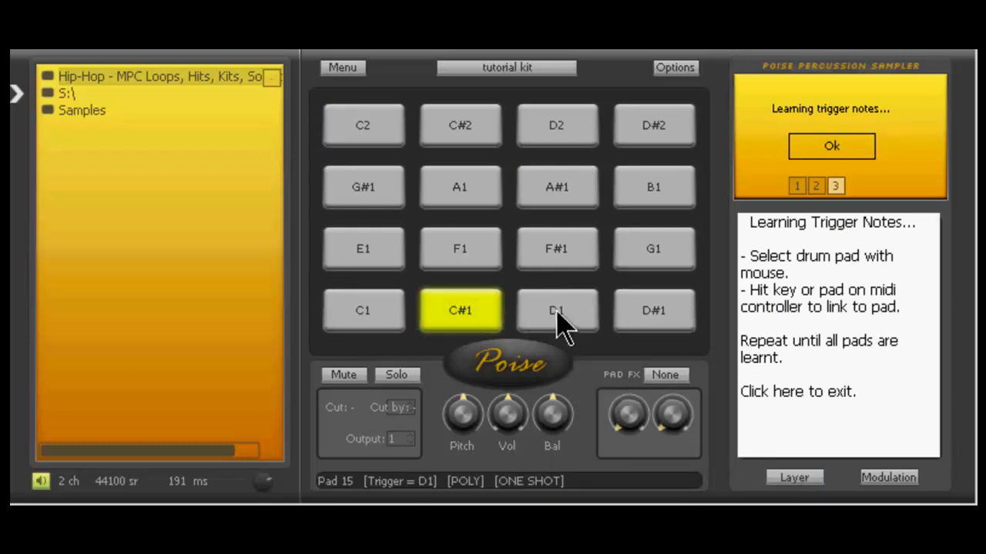
{"action": "left_click", "coordinate": [643, 320]}
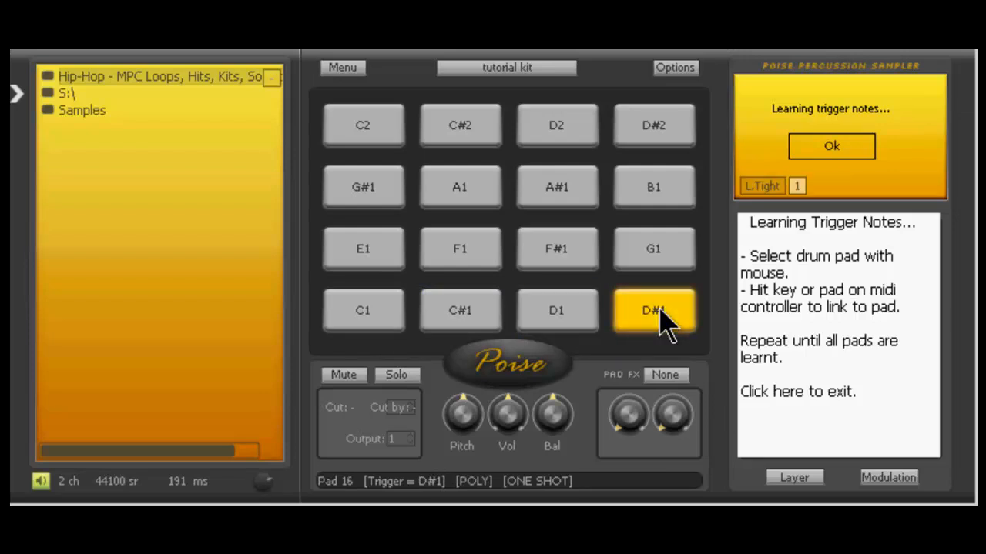
{"action": "left_click", "coordinate": [847, 147]}
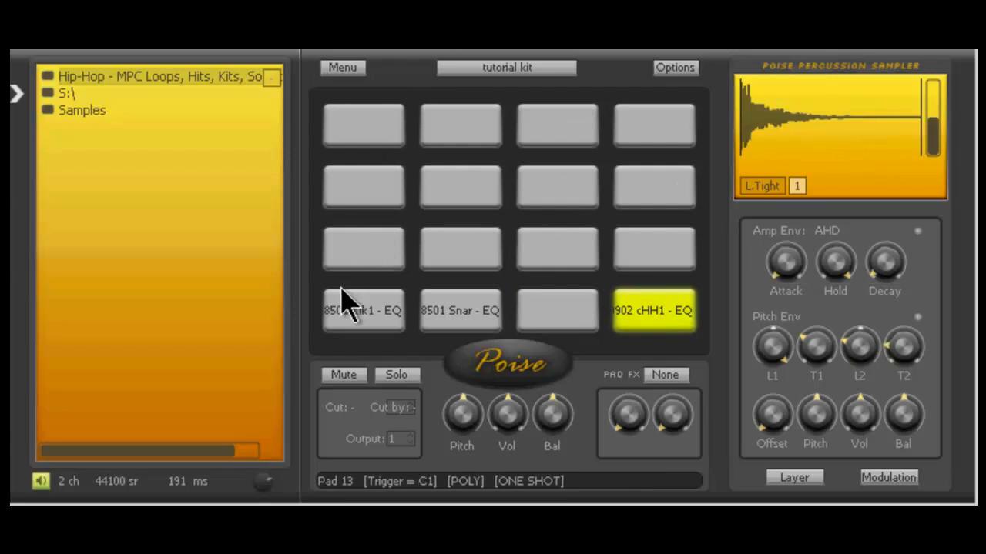
Step: Select all four bottom-row pads together and clear their samples
{"action": "left_click", "coordinate": [366, 329]}
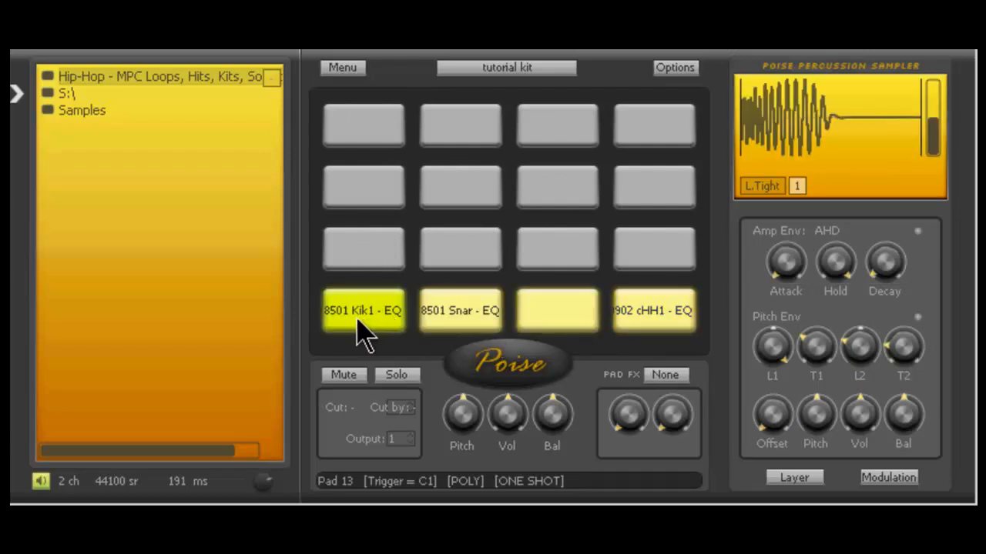
{"action": "key", "text": "Delete"}
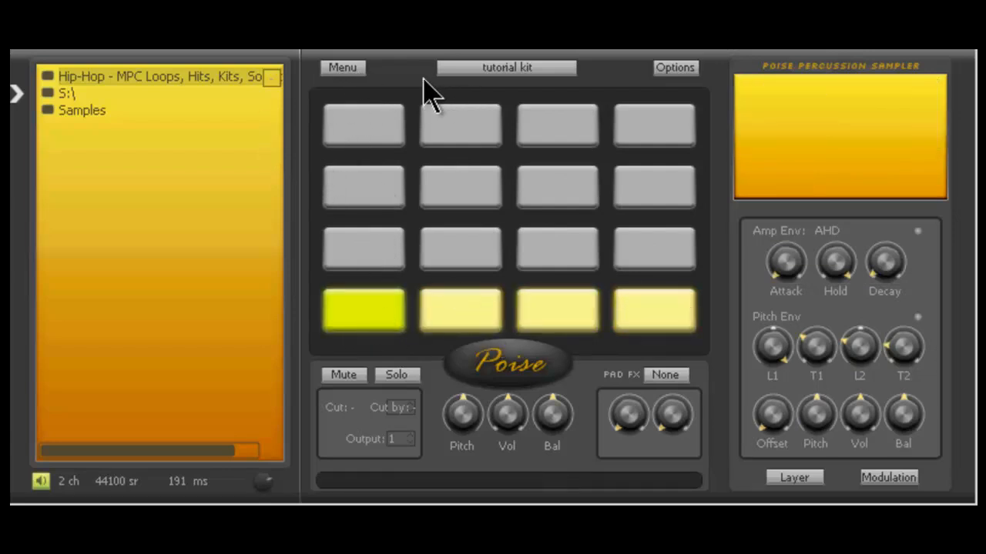
{"action": "left_click", "coordinate": [344, 70]}
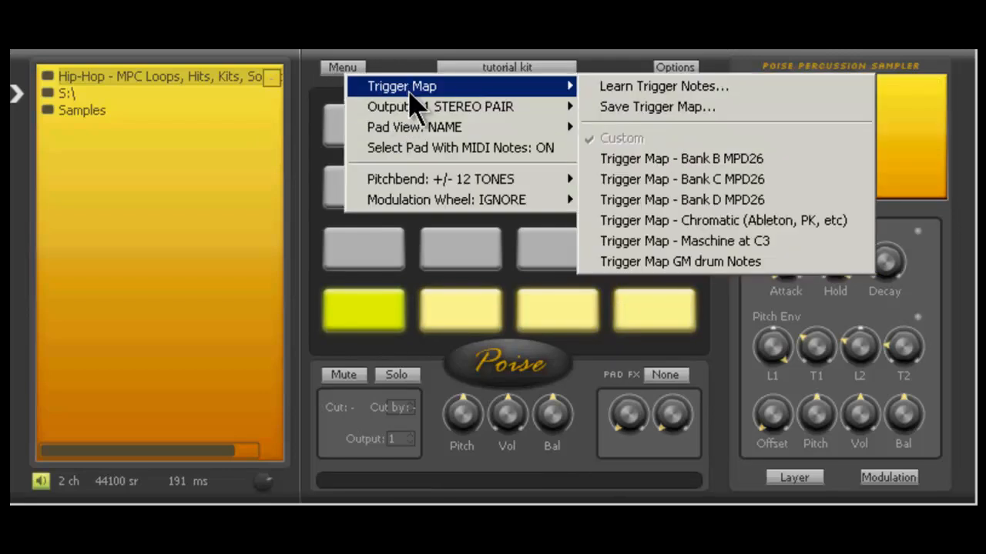
{"action": "mouse_move", "coordinate": [406, 101]}
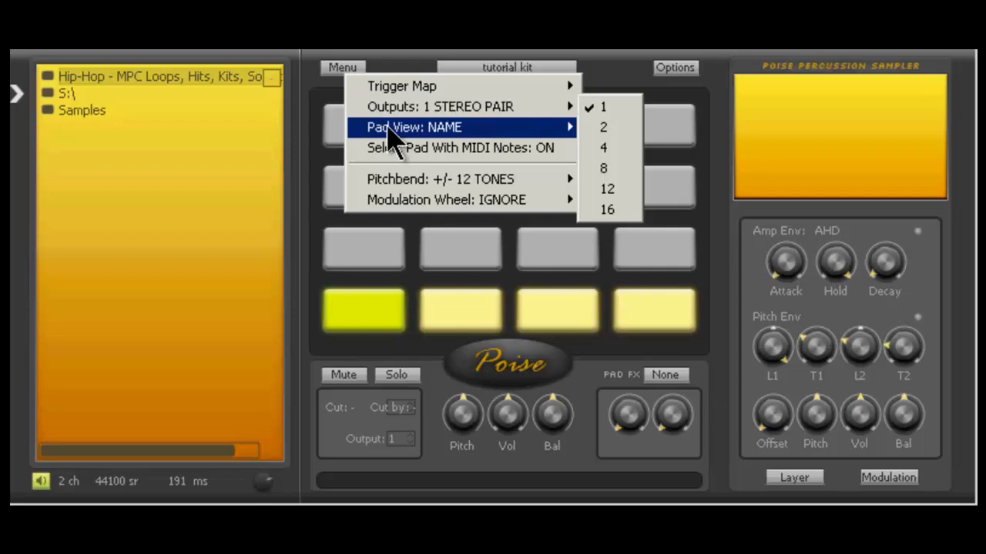
{"action": "mouse_move", "coordinate": [388, 129]}
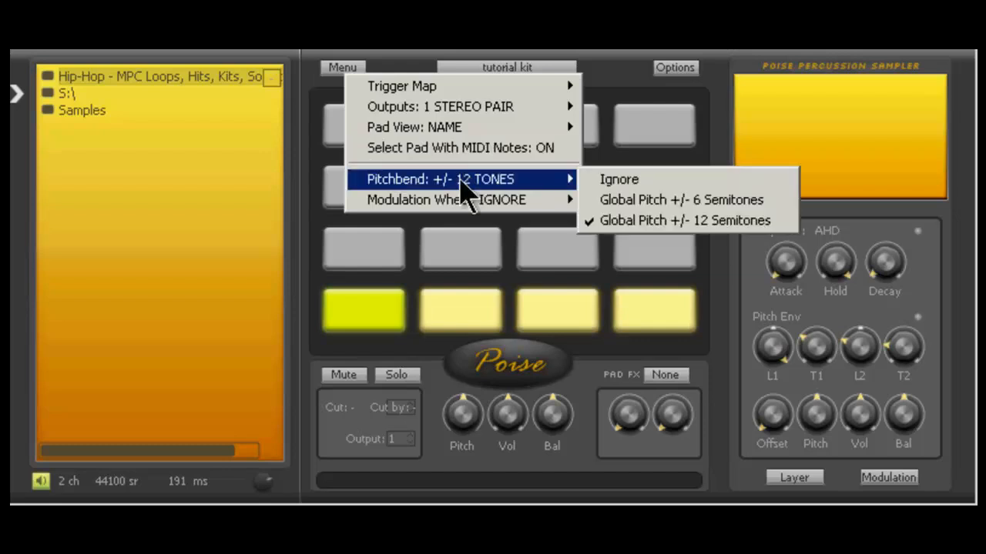
Step: Review the available skins and the option pages for general settings, sample and drum kit directories, sample editors and error reporting
{"action": "left_click", "coordinate": [661, 69]}
{"action": "mouse_move", "coordinate": [695, 81]}
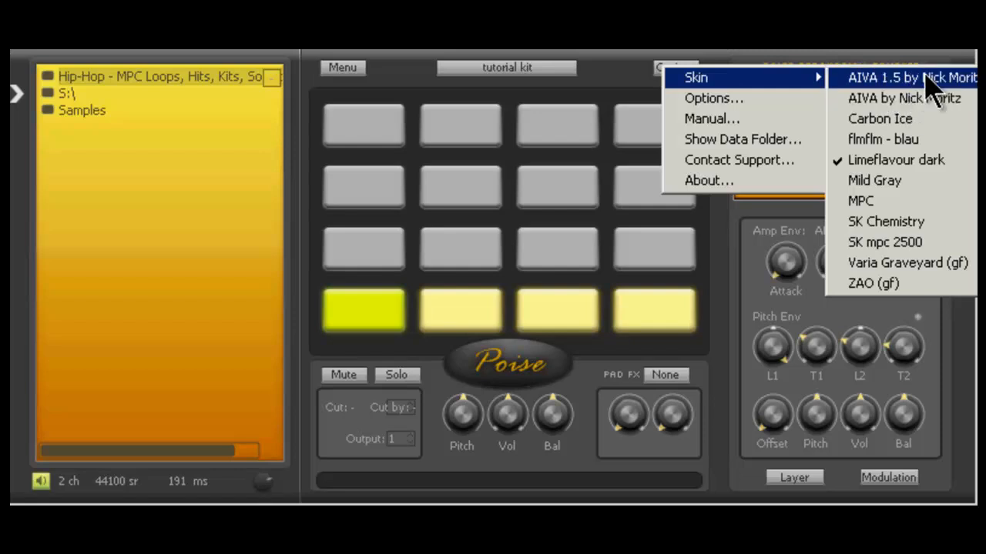
{"action": "left_click", "coordinate": [771, 108]}
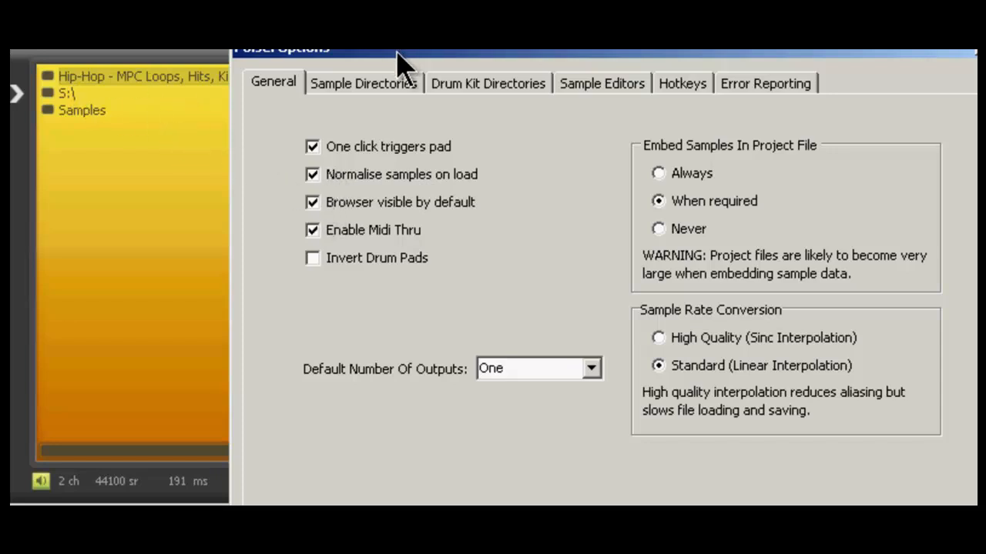
{"action": "left_click_drag", "start_coordinate": [399, 58], "coordinate": [277, 73]}
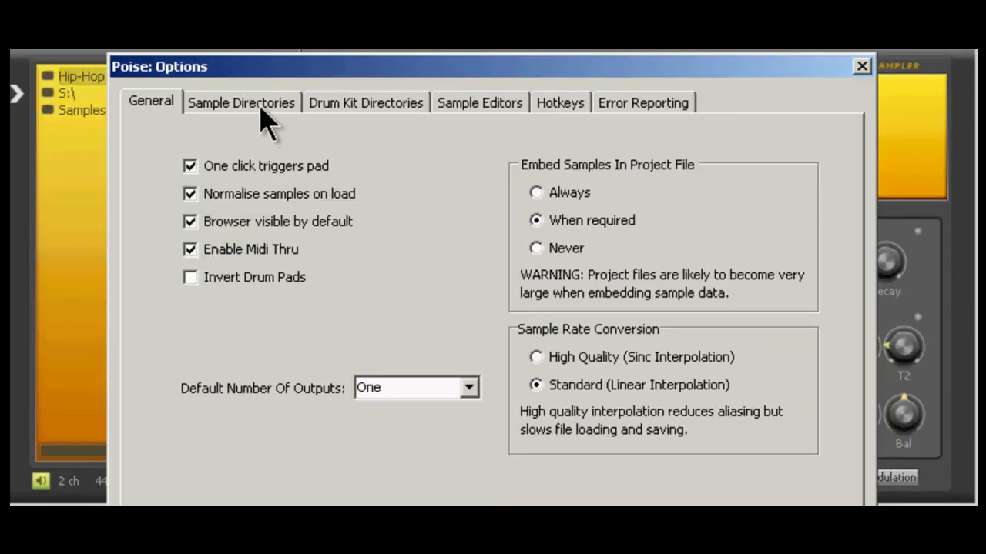
{"action": "left_click", "coordinate": [228, 105]}
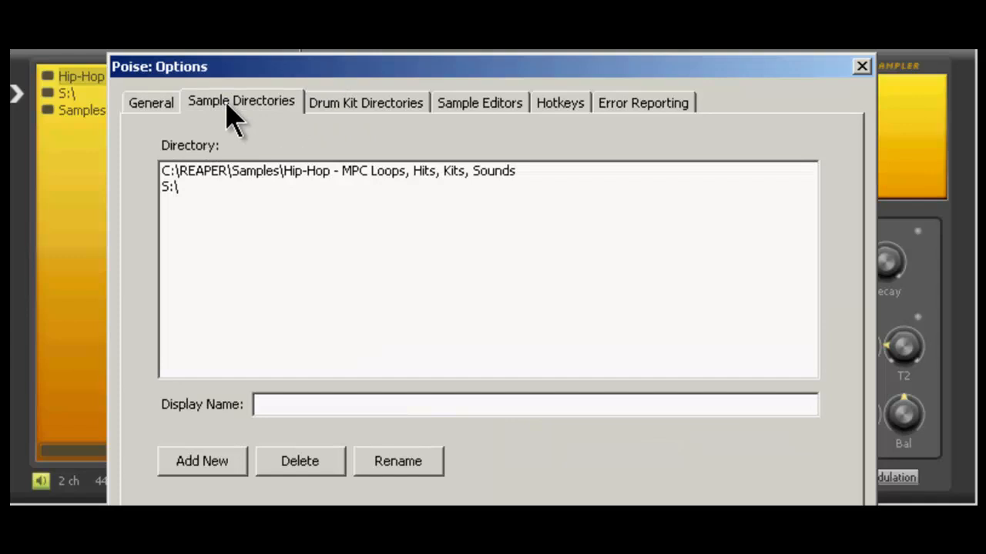
{"action": "left_click", "coordinate": [191, 187]}
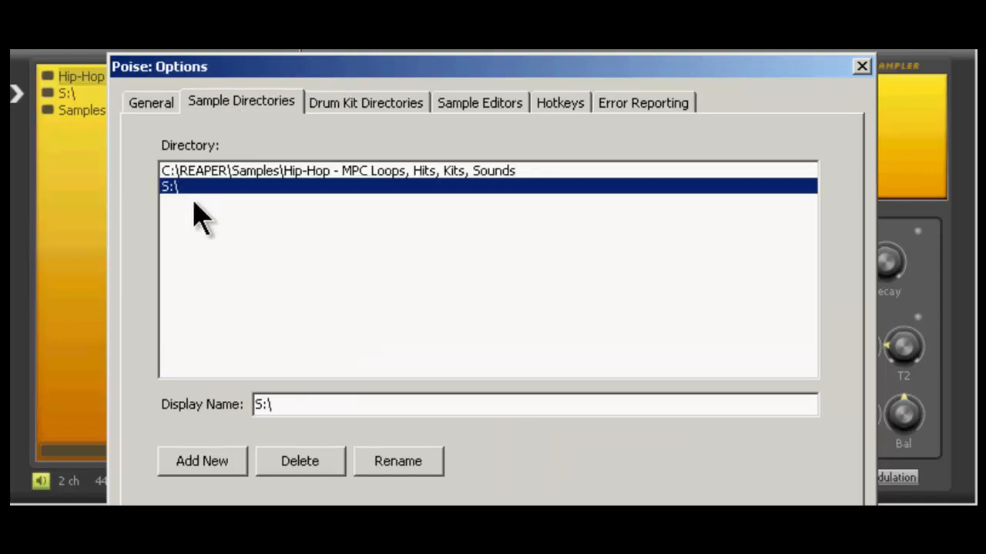
{"action": "left_click", "coordinate": [187, 171]}
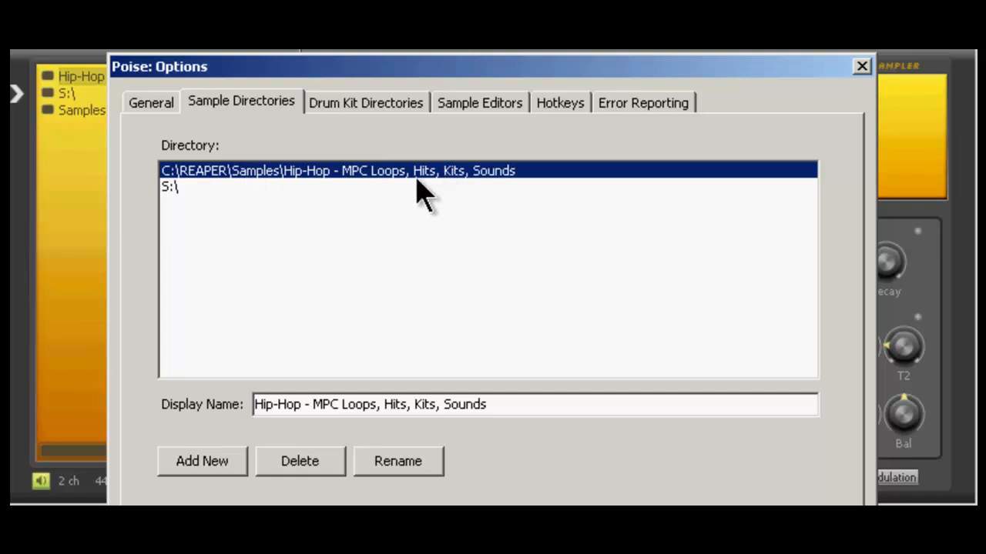
{"action": "left_click", "coordinate": [347, 105]}
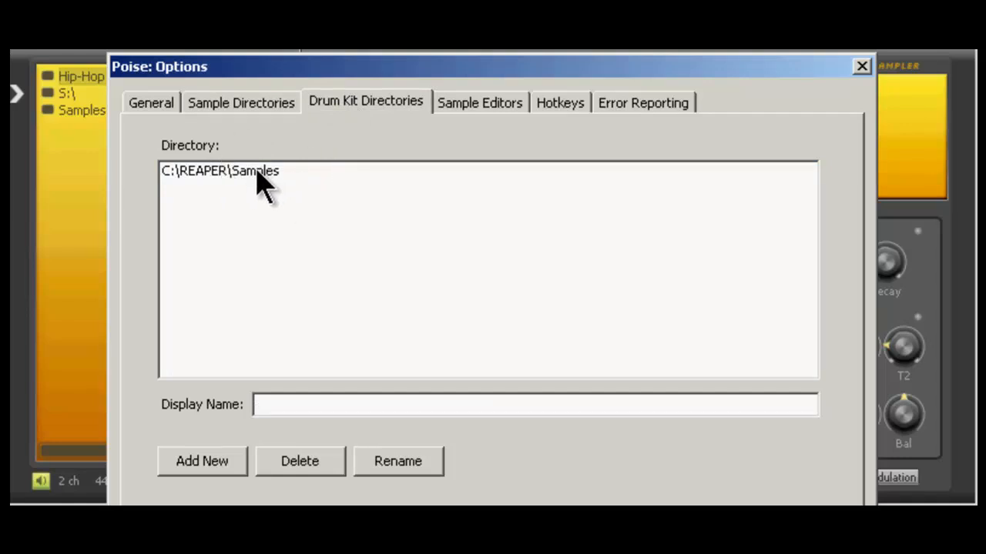
{"action": "left_click", "coordinate": [464, 112]}
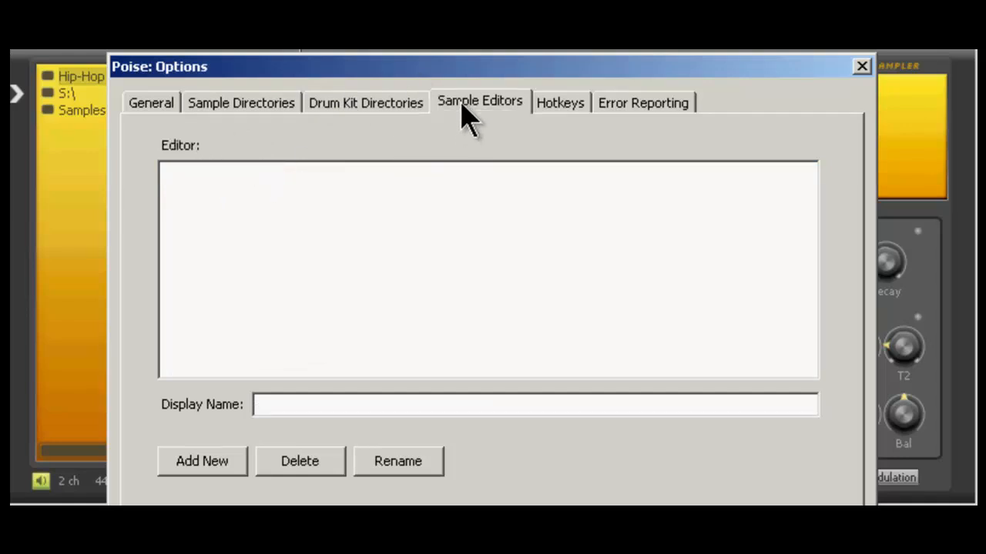
{"action": "left_click", "coordinate": [627, 110]}
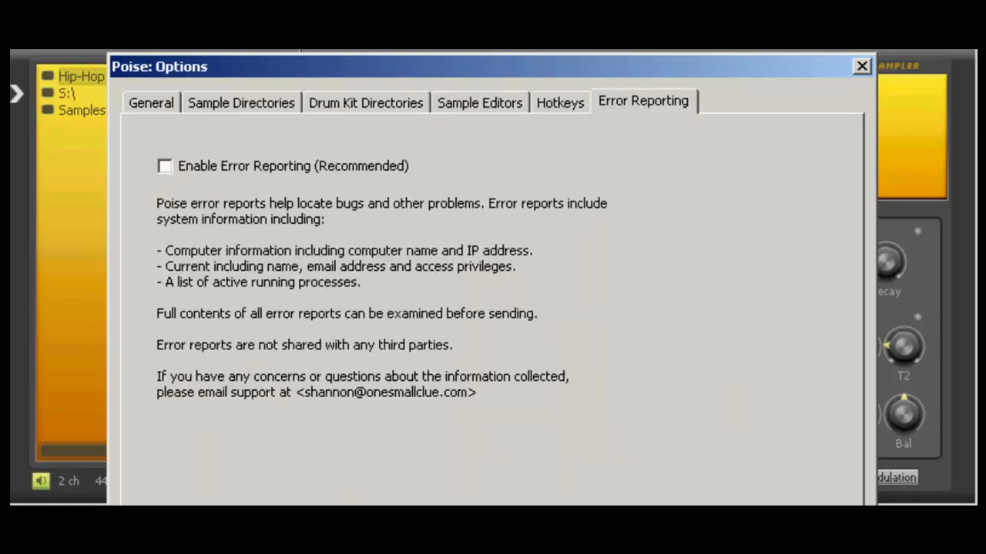
{"action": "left_click", "coordinate": [493, 505]}
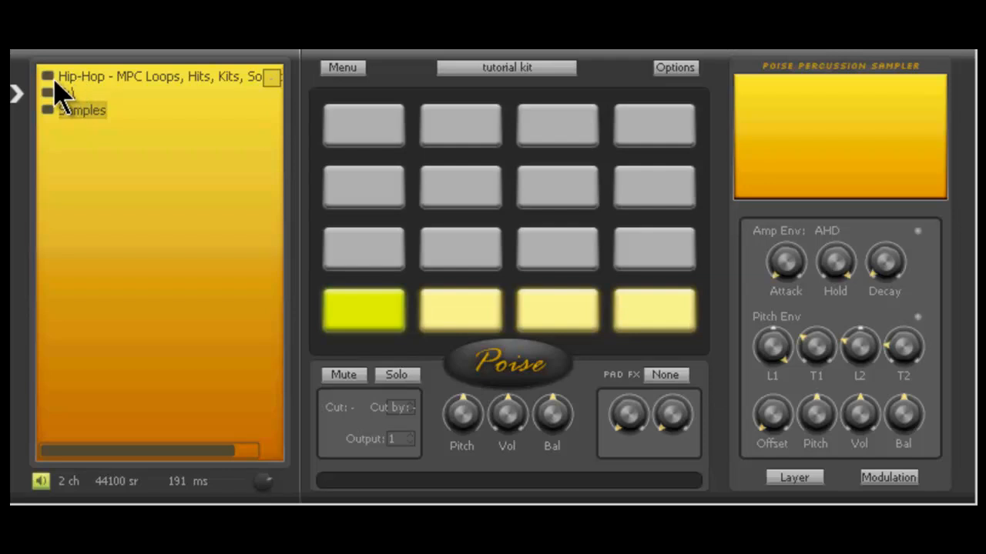
Step: Expand the Hip-Hop sample library to the Golden Era Hip-Hop folder's 04 Electric Piano set and preview Rhodes001 - EQ.wav
{"action": "left_click", "coordinate": [49, 83]}
{"action": "left_click_drag", "start_coordinate": [271, 213], "coordinate": [282, 296]}
{"action": "left_click", "coordinate": [53, 285]}
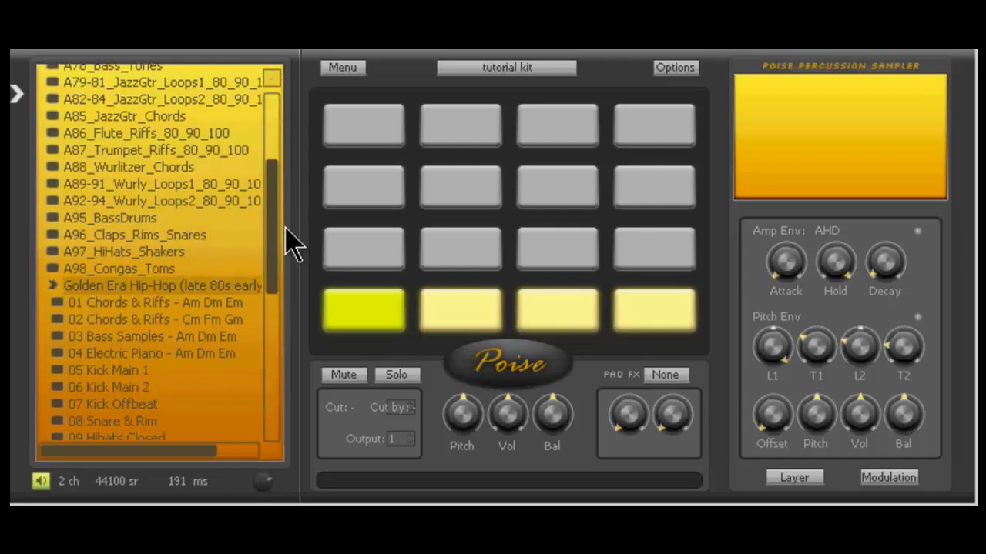
{"action": "left_click_drag", "start_coordinate": [273, 225], "coordinate": [282, 279]}
{"action": "left_click", "coordinate": [86, 242]}
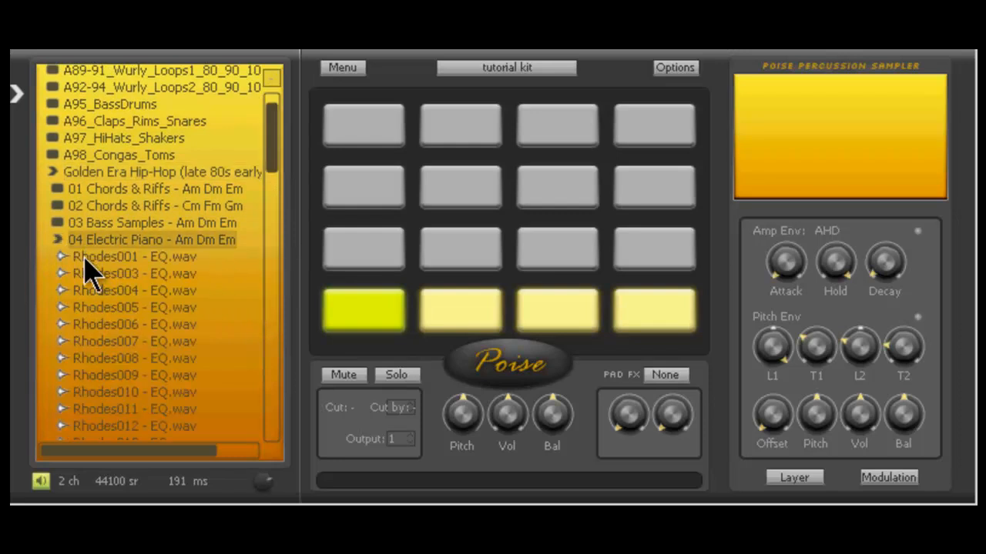
{"action": "left_click", "coordinate": [97, 261]}
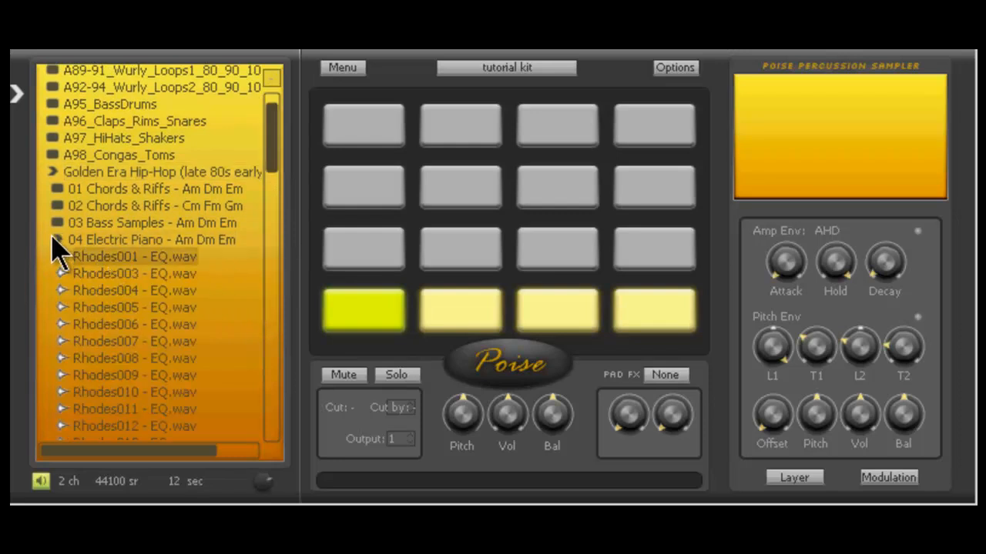
Step: Audition samples in the 05 Kick Main 1 folder and load 8501 Kik1 - EQ.wav onto the first bottom-row pad
{"action": "left_click", "coordinate": [57, 240]}
{"action": "left_click", "coordinate": [67, 257]}
{"action": "left_click", "coordinate": [81, 275]}
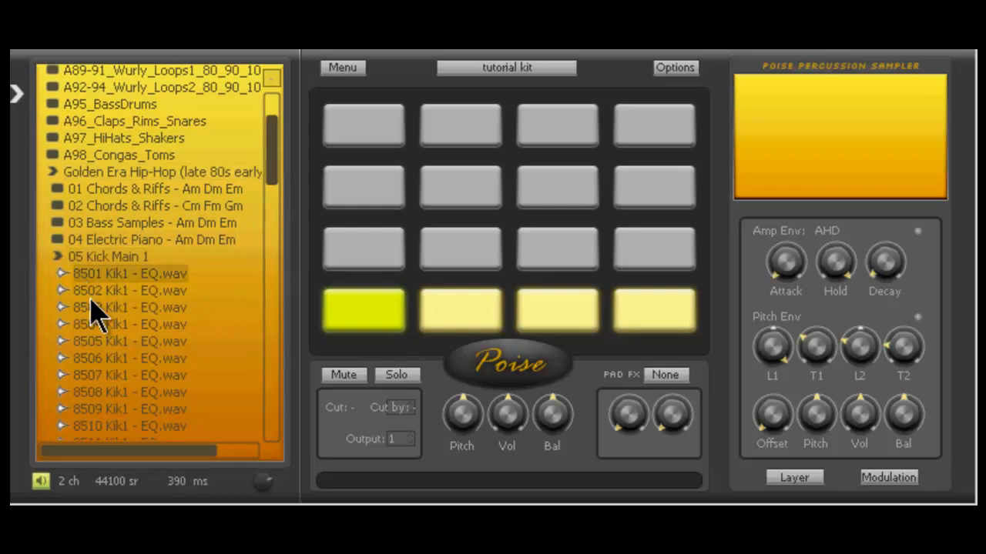
{"action": "left_click", "coordinate": [92, 292]}
{"action": "left_click", "coordinate": [106, 309]}
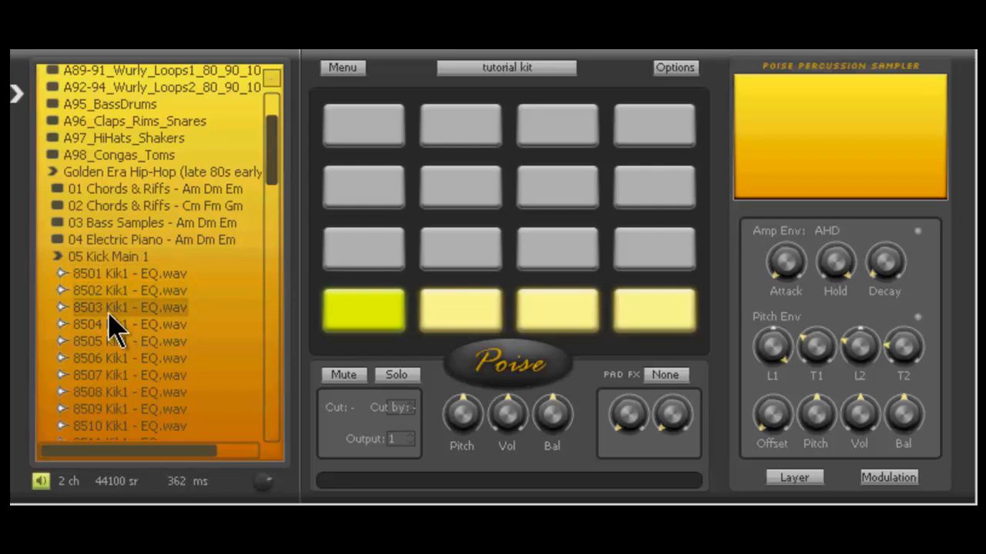
{"action": "left_click", "coordinate": [122, 291]}
{"action": "left_click", "coordinate": [121, 275]}
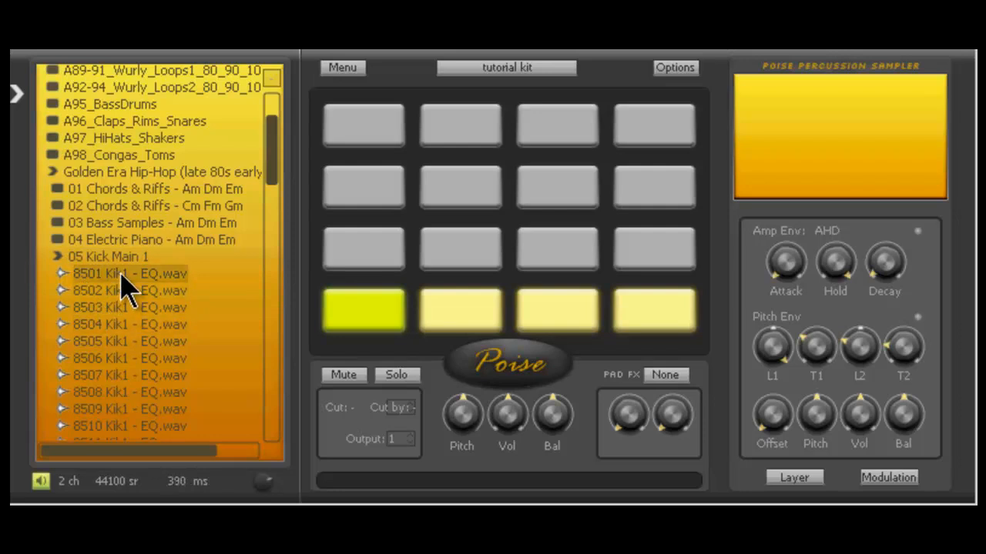
{"action": "left_click_drag", "start_coordinate": [388, 311], "coordinate": [346, 319]}
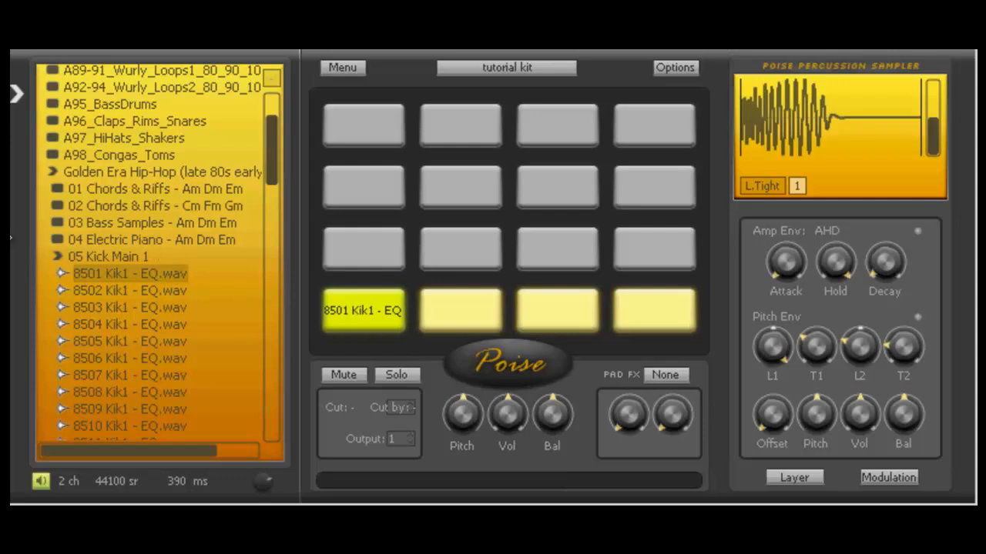
Step: Load 8502 Snar - EQ.wav from the 08 Snare & Rim folder onto the second bottom-row pad
{"action": "left_click", "coordinate": [57, 258]}
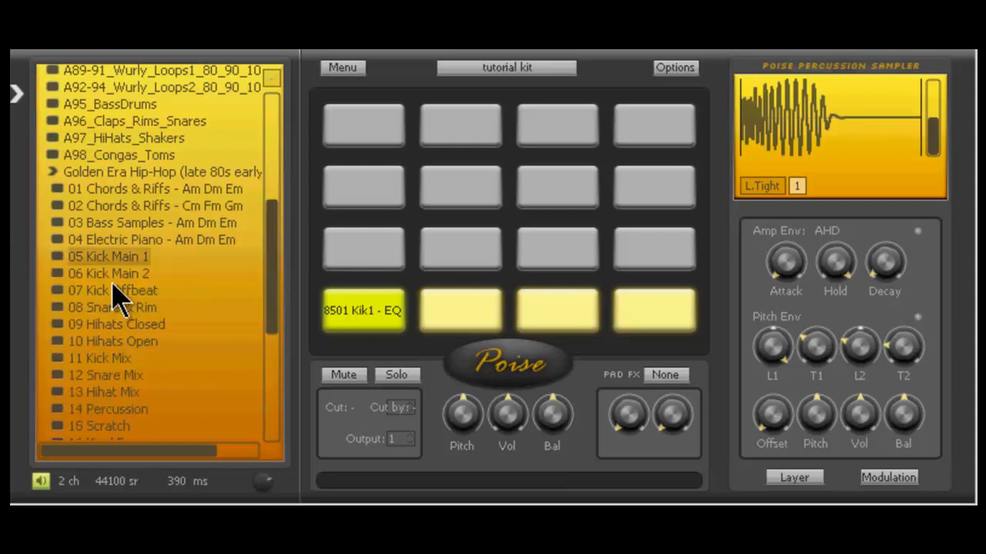
{"action": "left_click", "coordinate": [61, 311]}
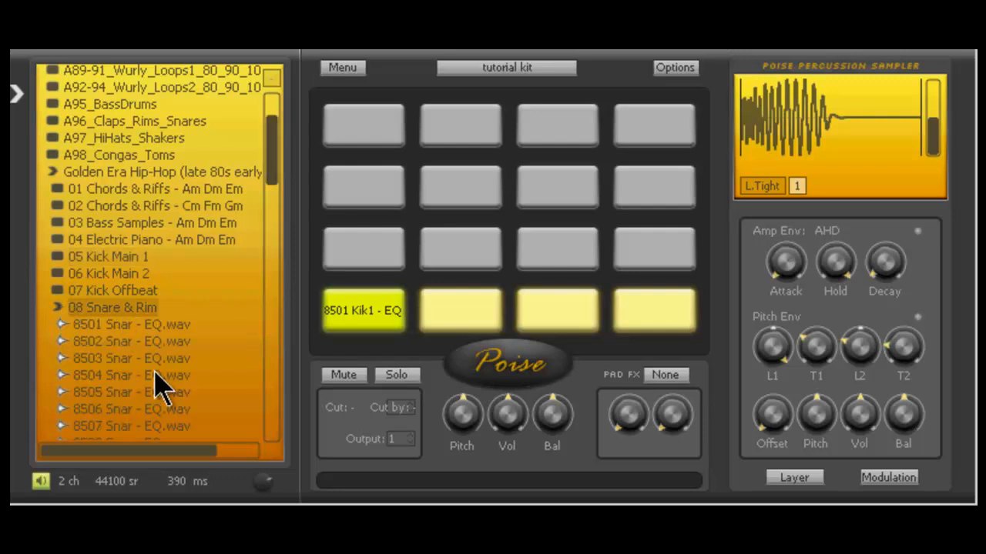
{"action": "left_click", "coordinate": [134, 343]}
{"action": "left_click_drag", "start_coordinate": [357, 336], "coordinate": [471, 303]}
Step: Audition more snares from the 08 Snare & Rim folder and layer 8504 Snar - EQ.wav and 8506 Snar - EQ.wav onto the second bottom-row pad
{"action": "left_click", "coordinate": [129, 359]}
{"action": "left_click", "coordinate": [131, 377]}
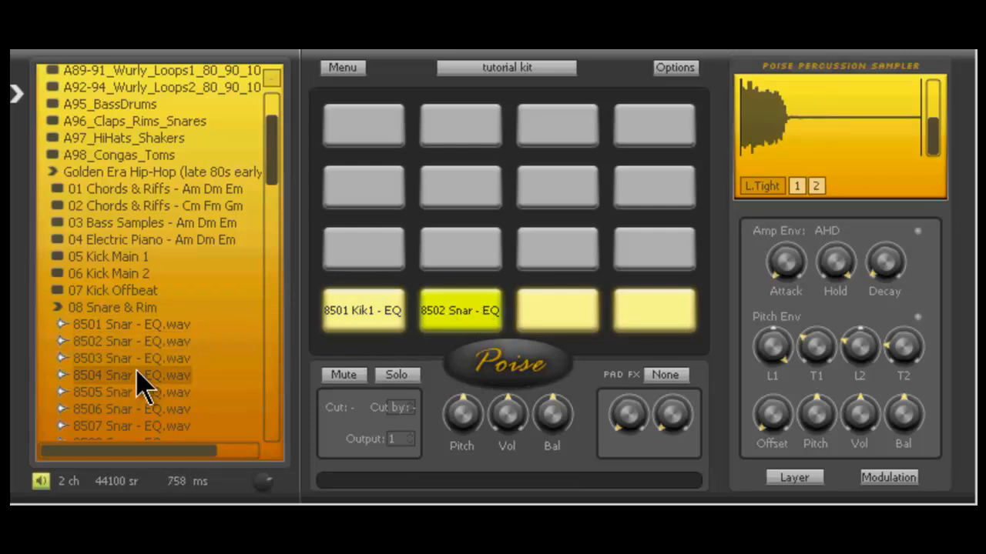
{"action": "left_click_drag", "start_coordinate": [367, 362], "coordinate": [473, 323]}
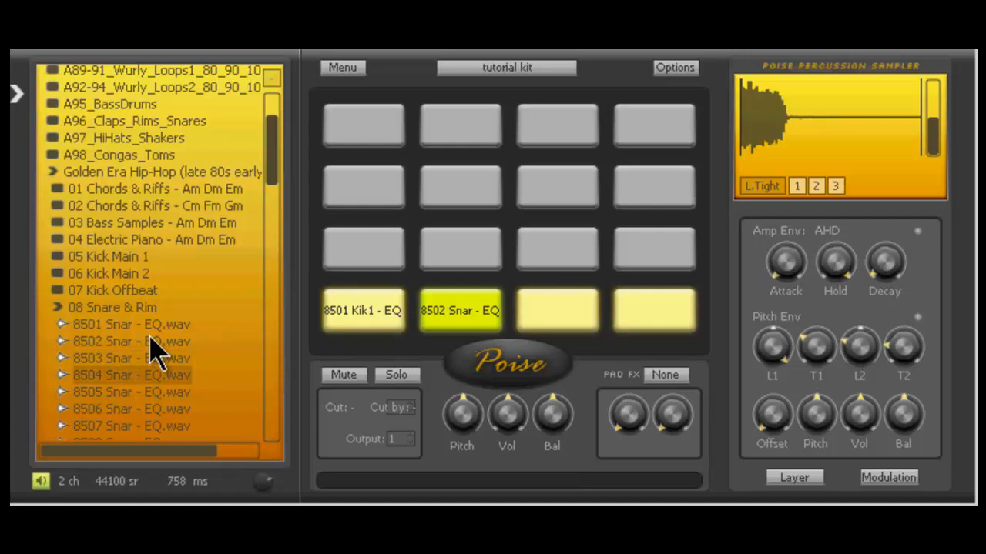
{"action": "left_click", "coordinate": [147, 394]}
{"action": "left_click", "coordinate": [149, 410]}
{"action": "left_click", "coordinate": [142, 424]}
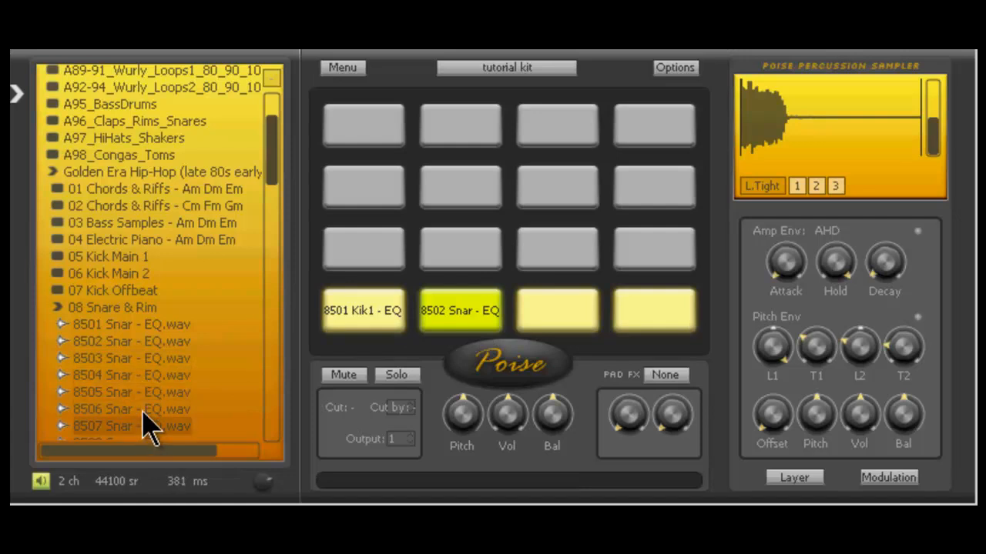
{"action": "left_click", "coordinate": [144, 411]}
{"action": "left_click_drag", "start_coordinate": [394, 339], "coordinate": [448, 316]}
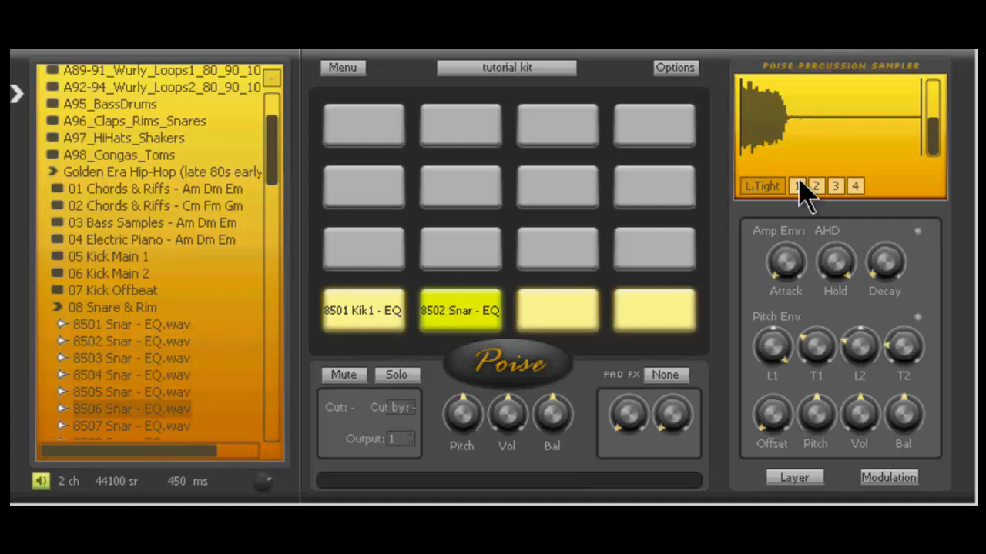
Step: Check the snare pad's layer slots and narrow the pad selection to the 8502 Snar - EQ pad alone
{"action": "left_click", "coordinate": [857, 186]}
{"action": "left_click", "coordinate": [835, 188]}
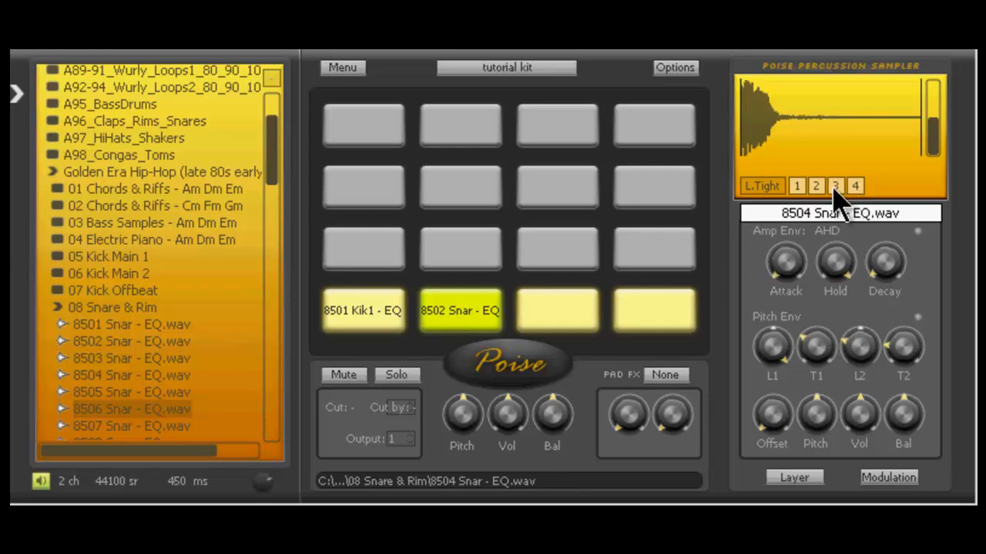
{"action": "left_click", "coordinate": [820, 187]}
{"action": "left_click", "coordinate": [791, 184]}
{"action": "left_click", "coordinate": [647, 333]}
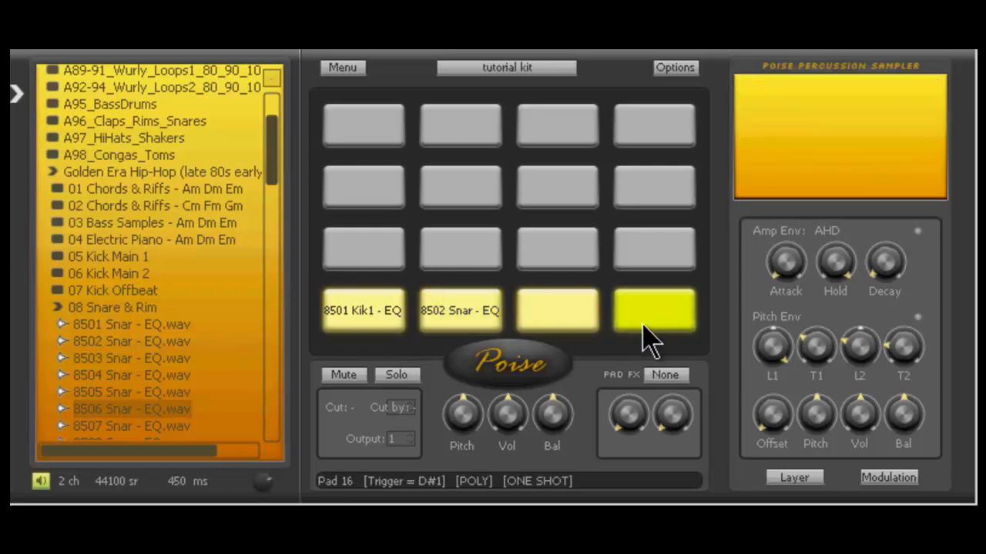
{"action": "left_click", "coordinate": [461, 322]}
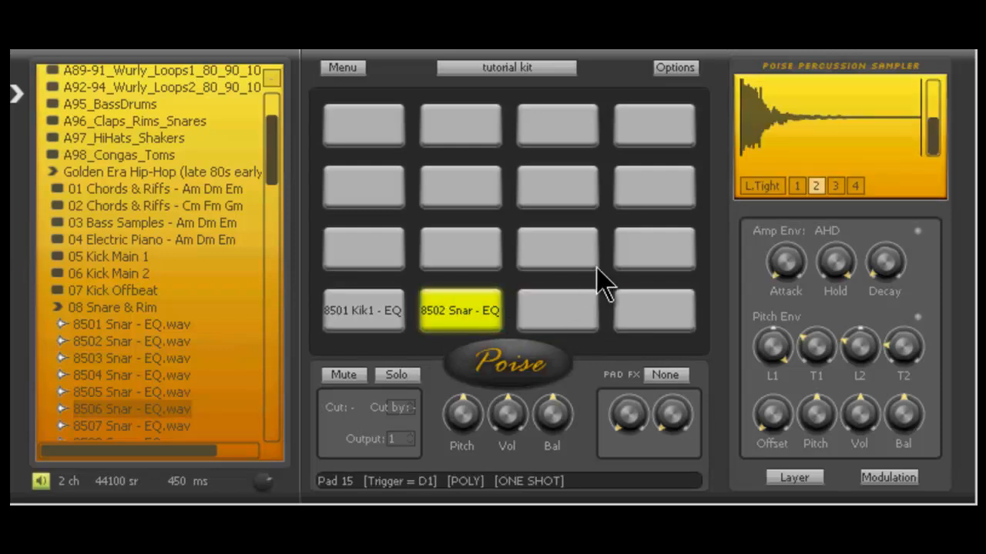
Step: Go back and forth through layer slots 1 to 4 of the snare pad to examine each layer's sample and waveform
{"action": "left_click", "coordinate": [822, 185]}
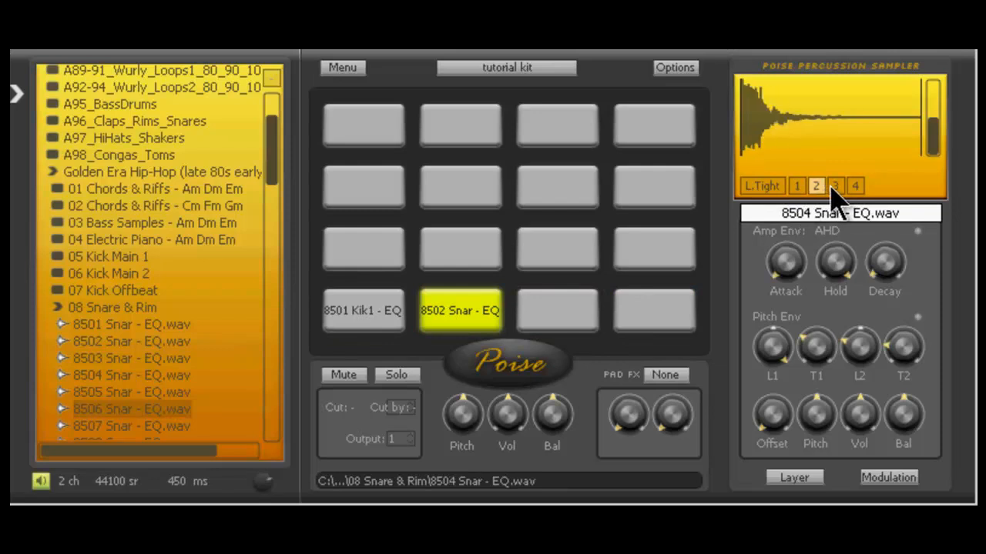
{"action": "left_click", "coordinate": [831, 186]}
{"action": "left_click", "coordinate": [852, 183]}
{"action": "left_click", "coordinate": [835, 187]}
{"action": "left_click", "coordinate": [816, 187]}
{"action": "left_click", "coordinate": [800, 187]}
{"action": "left_click", "coordinate": [817, 186]}
{"action": "left_click", "coordinate": [834, 186]}
{"action": "left_click", "coordinate": [854, 186]}
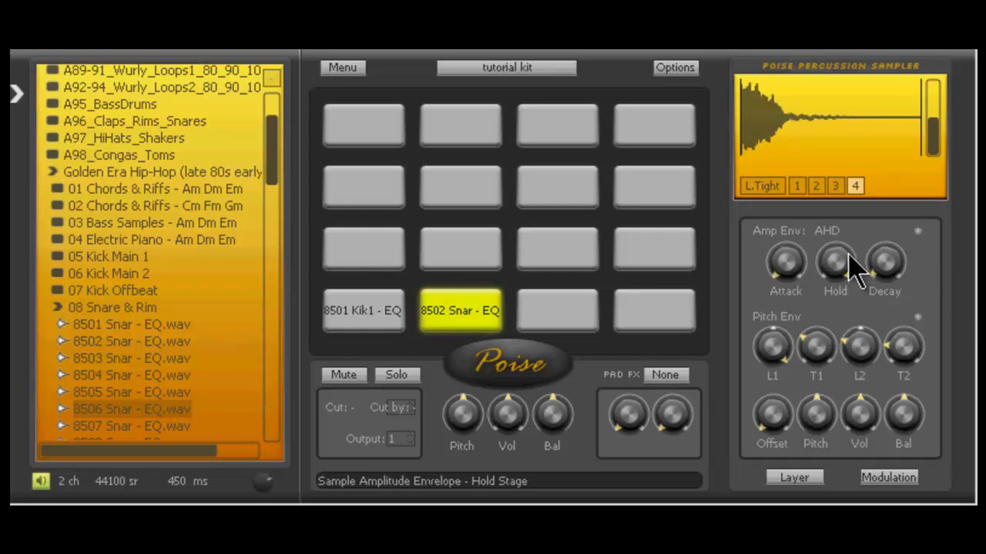
Step: Review the snare pad's layer modes, try Round Robin, and set the mode back to Layer Tight
{"action": "left_click", "coordinate": [762, 187]}
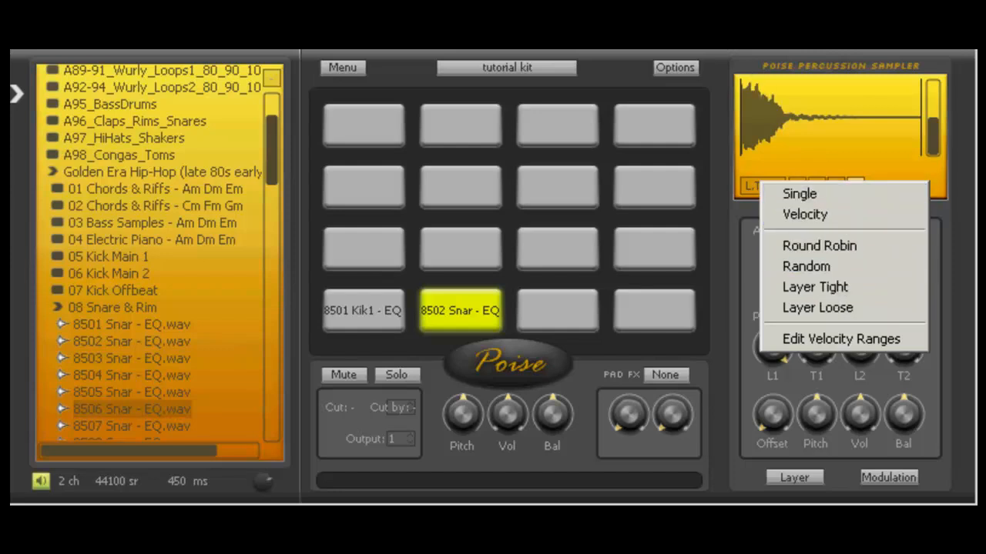
{"action": "left_click", "coordinate": [865, 157]}
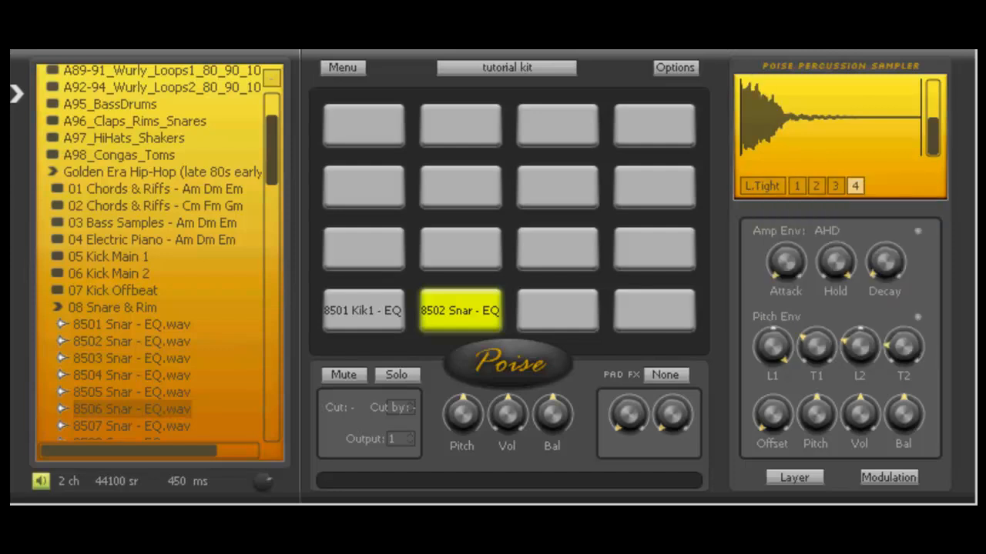
{"action": "left_click", "coordinate": [766, 188]}
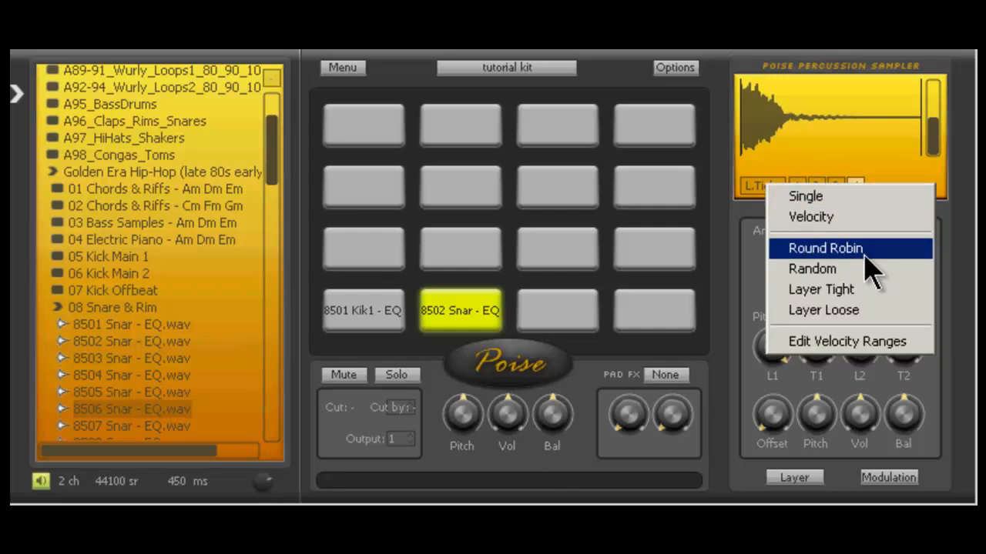
{"action": "left_click", "coordinate": [797, 249]}
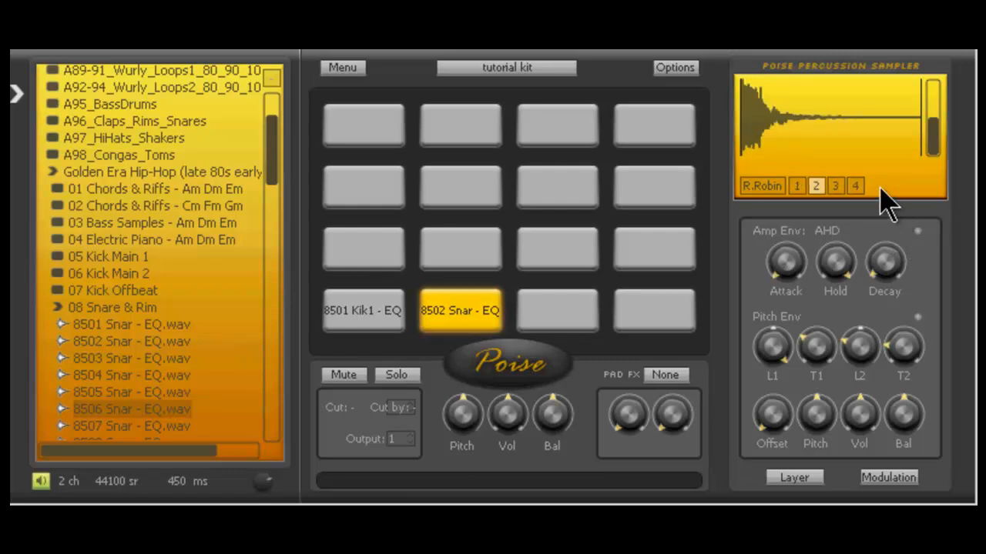
{"action": "left_click", "coordinate": [773, 188]}
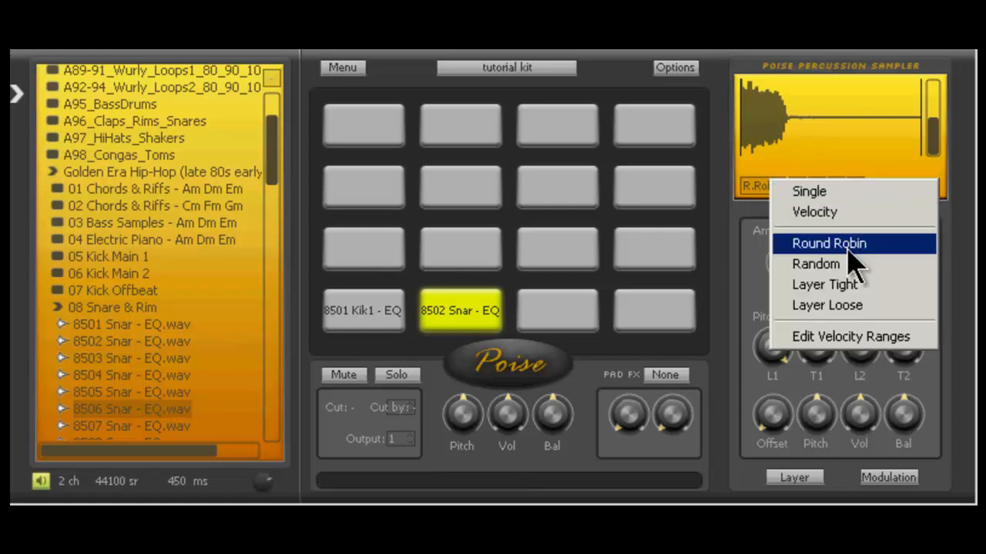
{"action": "left_click", "coordinate": [853, 285]}
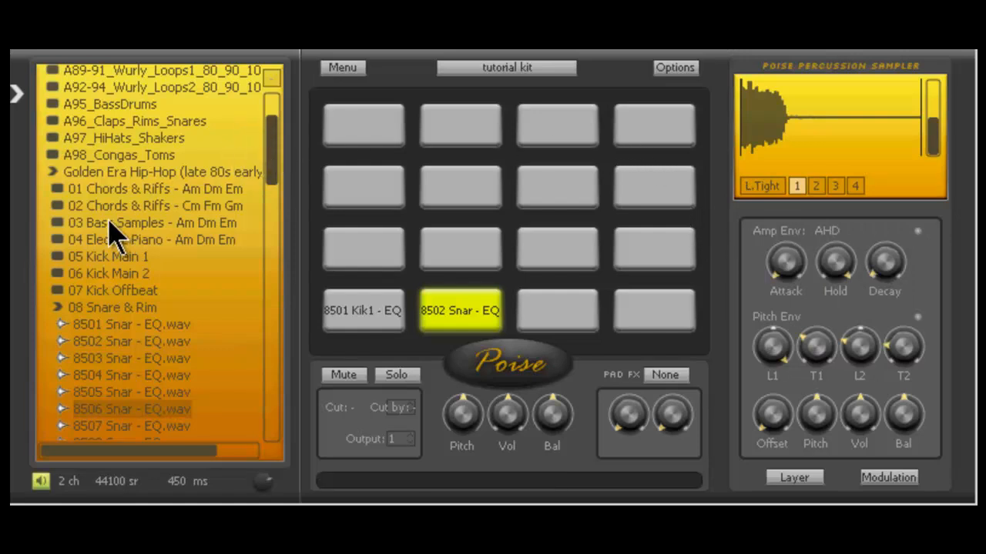
Step: Load 8501 cHH2 - EQ.wav from the 09 Hihats Closed folder onto the fourth bottom-row pad
{"action": "left_click", "coordinate": [62, 309]}
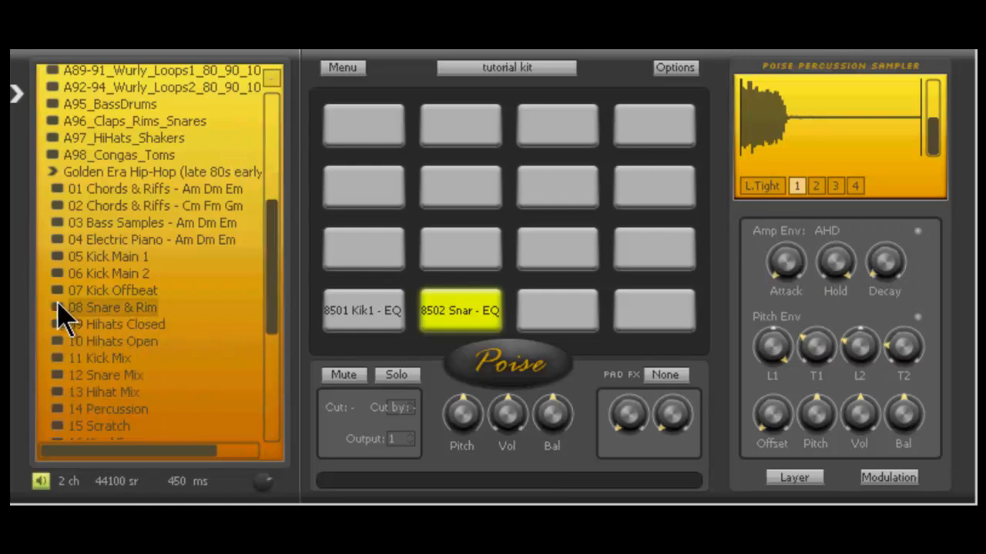
{"action": "left_click", "coordinate": [57, 324]}
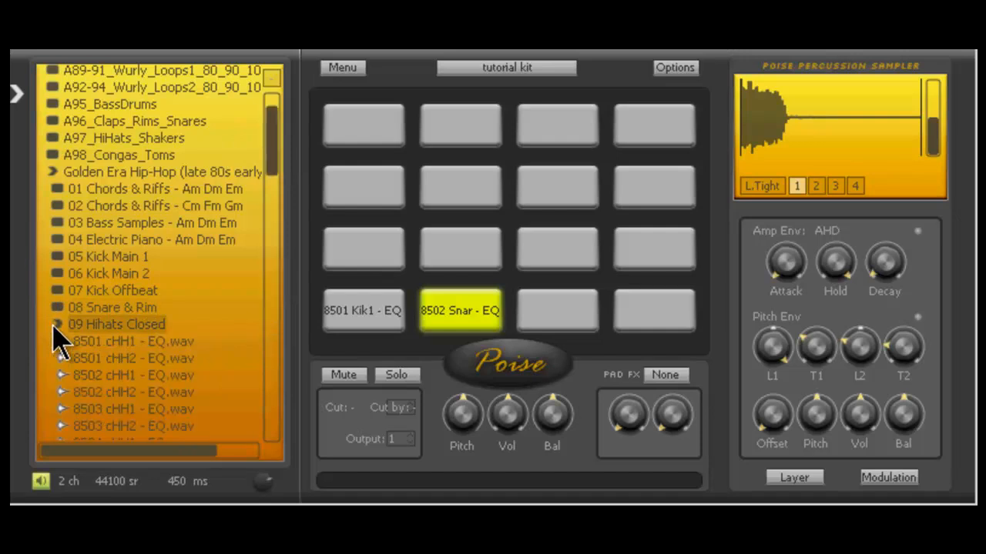
{"action": "left_click", "coordinate": [104, 358]}
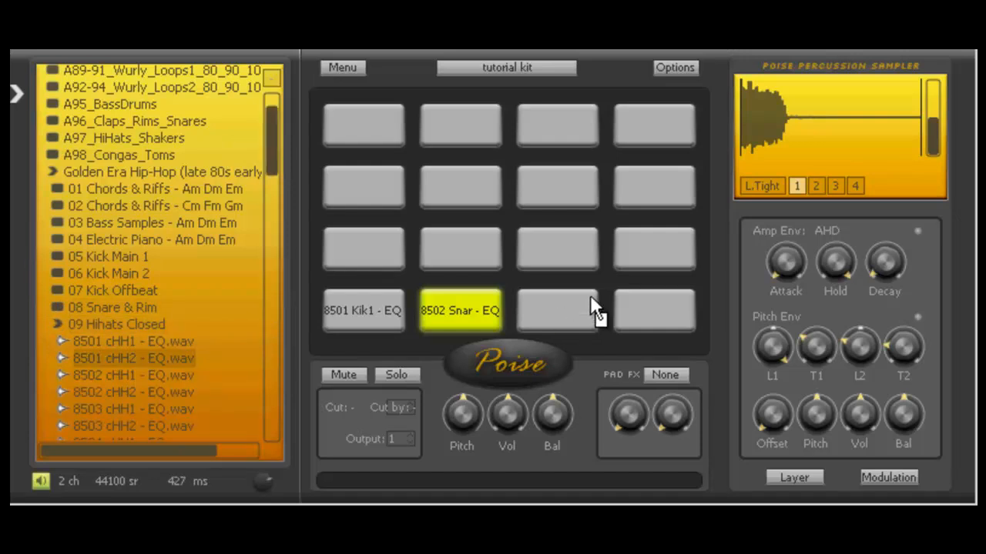
{"action": "left_click", "coordinate": [669, 308]}
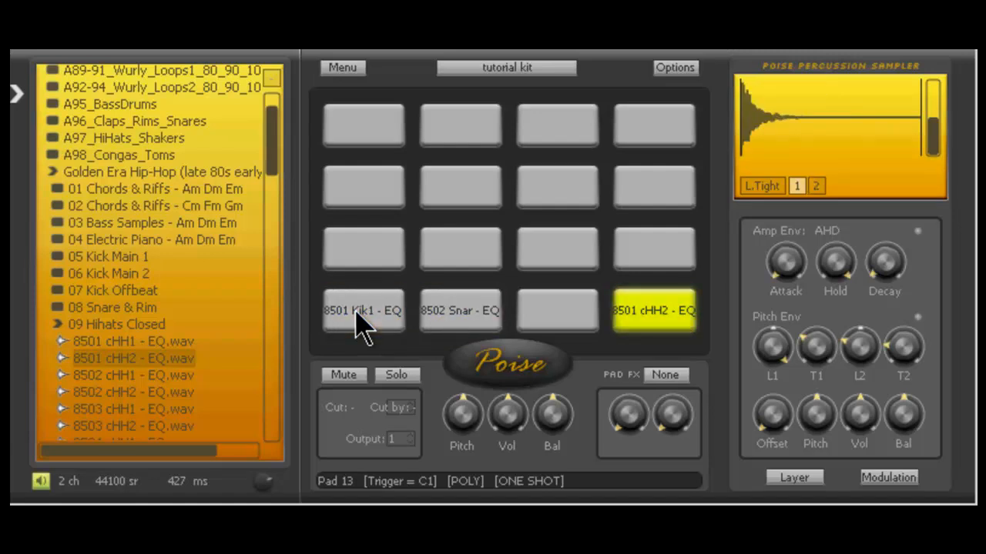
Step: Save the drum kit together with its samples in a folder, overwriting tutorial kit.dkt
{"action": "left_click", "coordinate": [496, 69]}
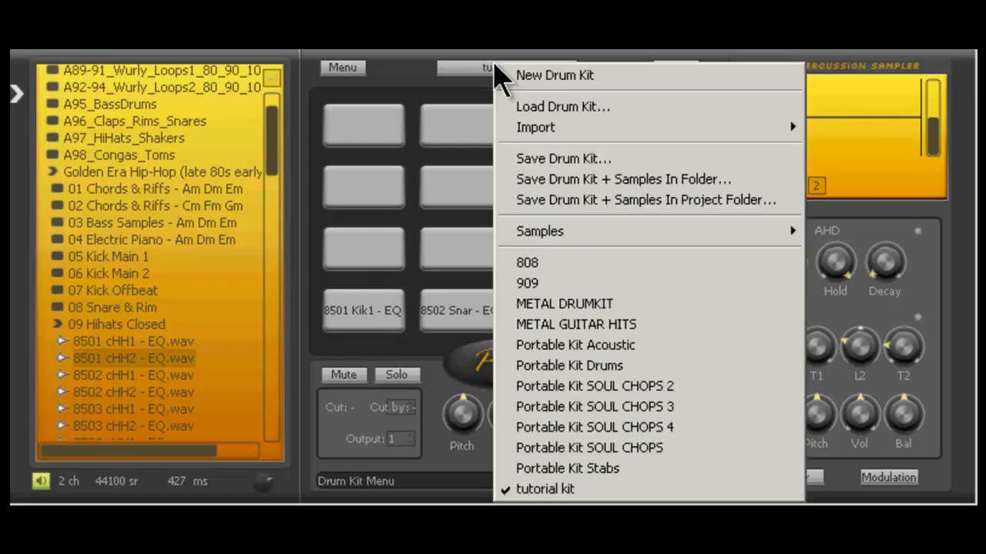
{"action": "left_click", "coordinate": [454, 77]}
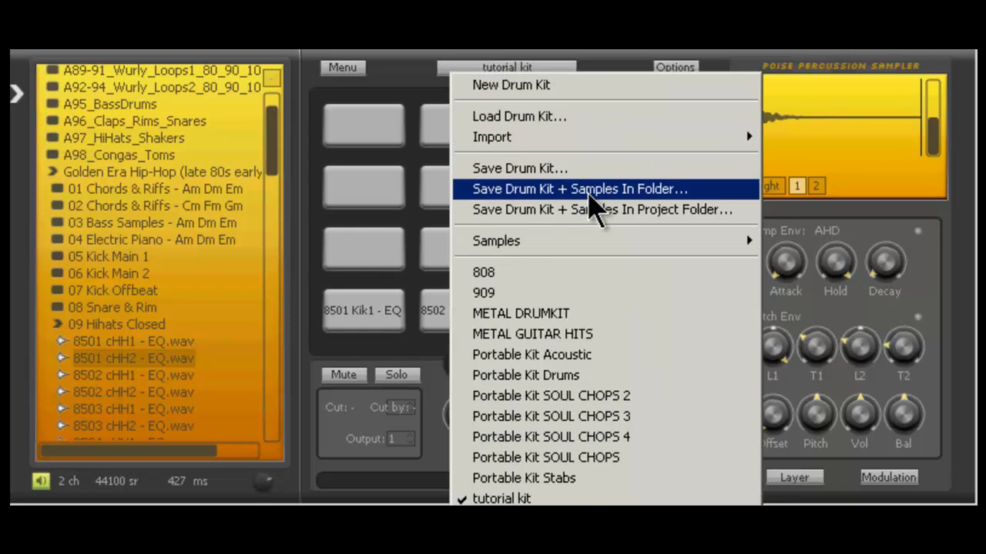
{"action": "left_click", "coordinate": [590, 191]}
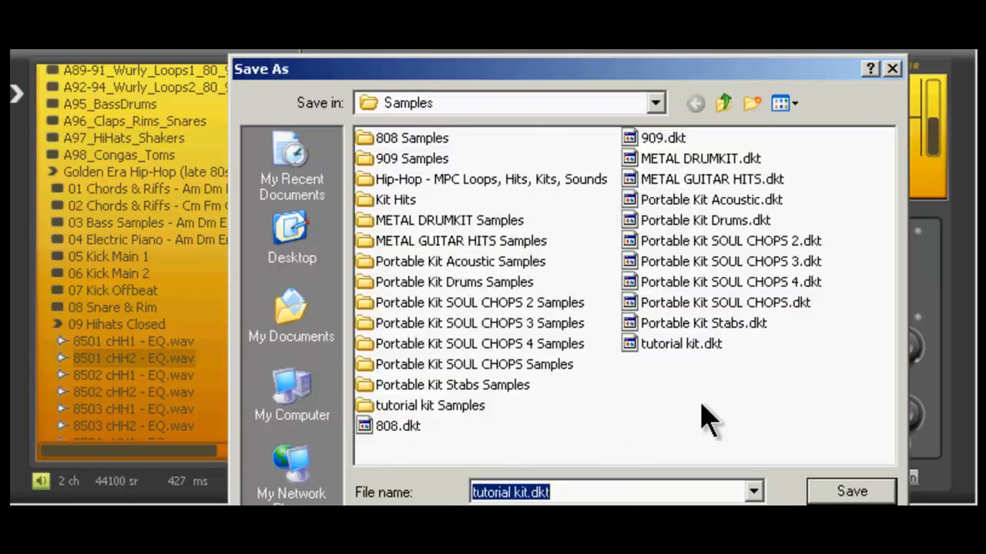
{"action": "left_click", "coordinate": [680, 348]}
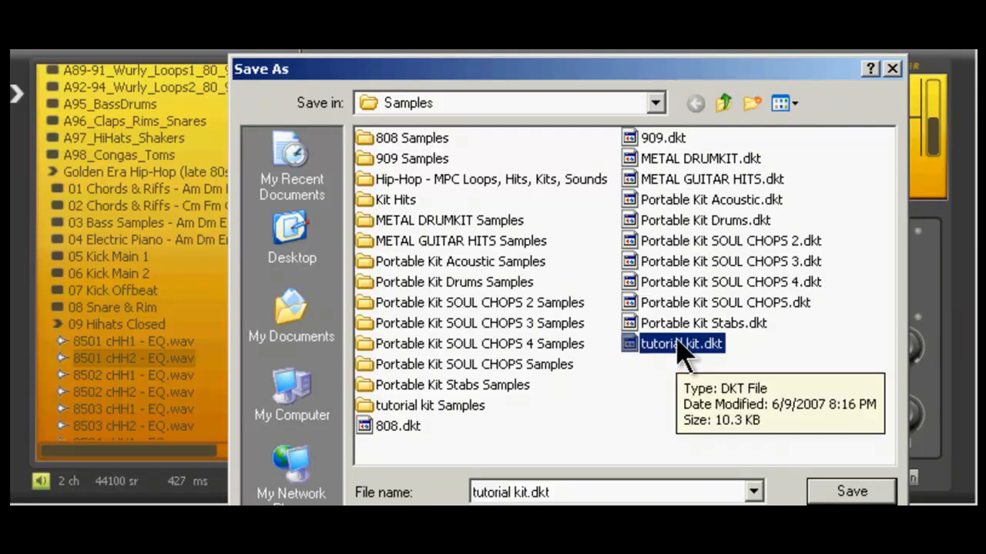
{"action": "double_click", "coordinate": [680, 348]}
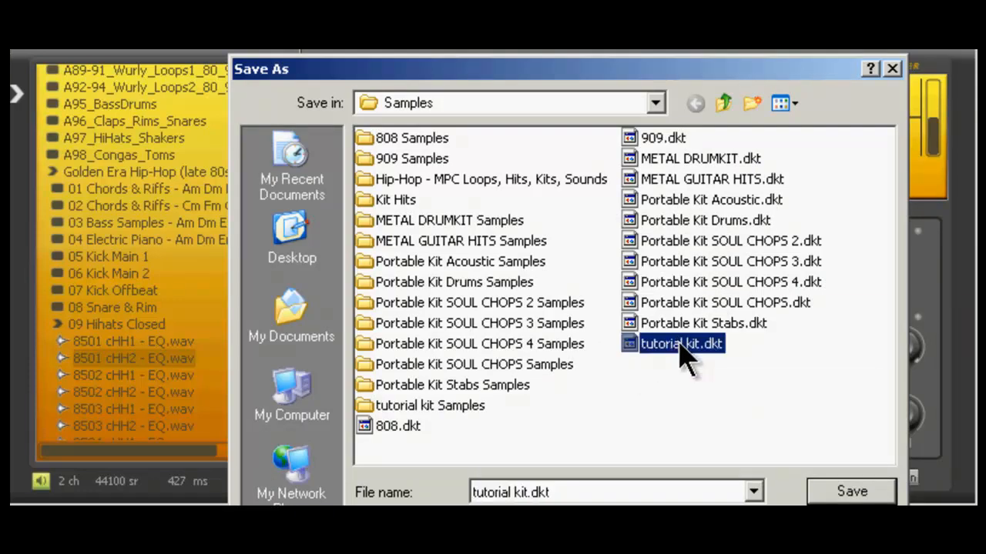
{"action": "left_click", "coordinate": [584, 345]}
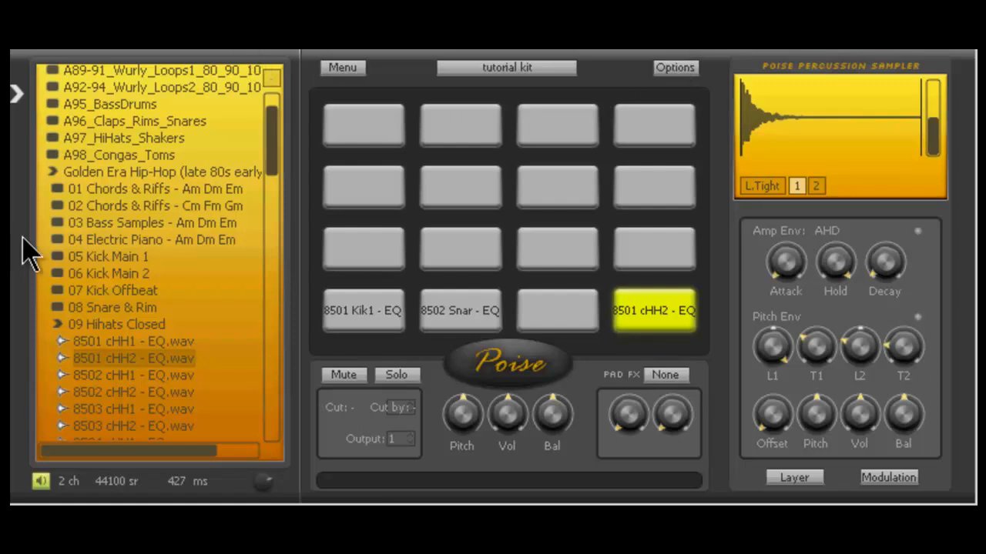
Step: Collapse the 09 Hihats Closed folder in the sample browser
{"action": "left_click", "coordinate": [59, 324]}
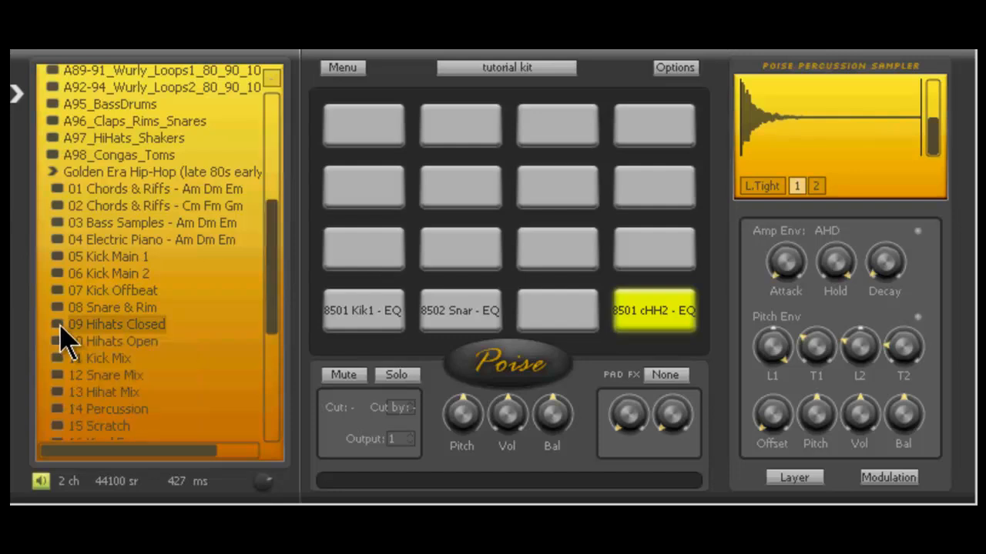